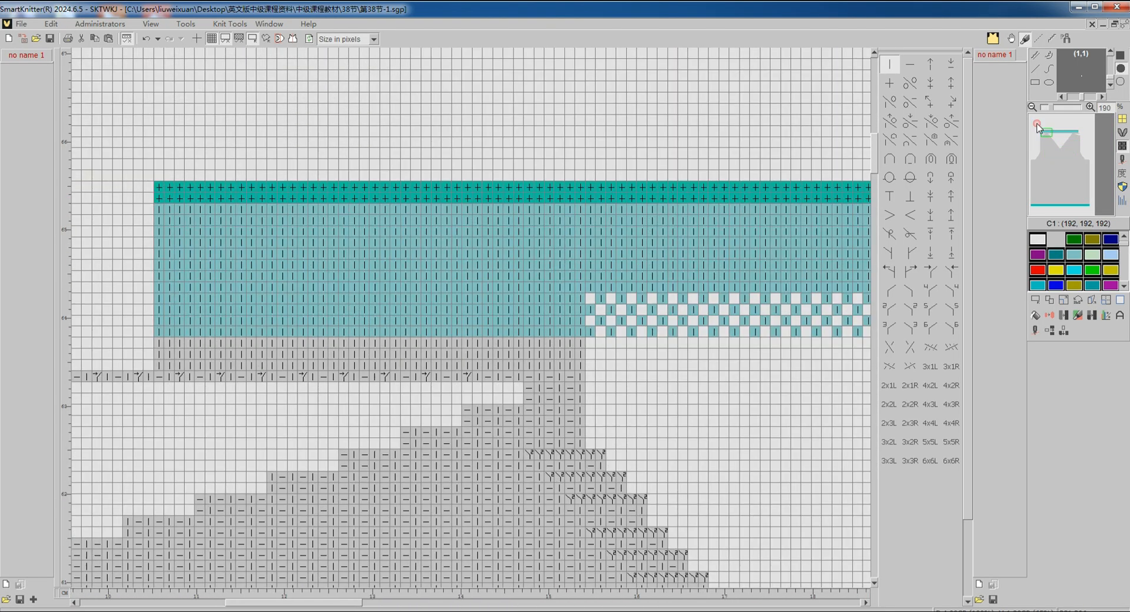
Translate the garment pattern into a machine knitting program using the existing Shima Seiki SSG122 setup
left_click(1046, 134)
scroll(328, 378, "down", 1)
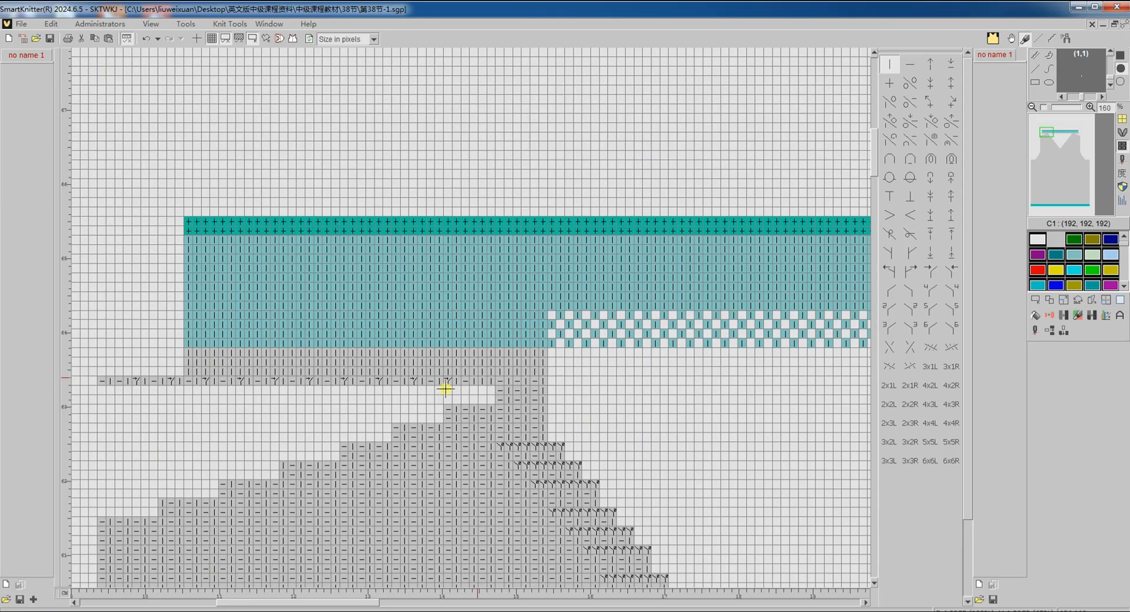
left_click(1079, 140)
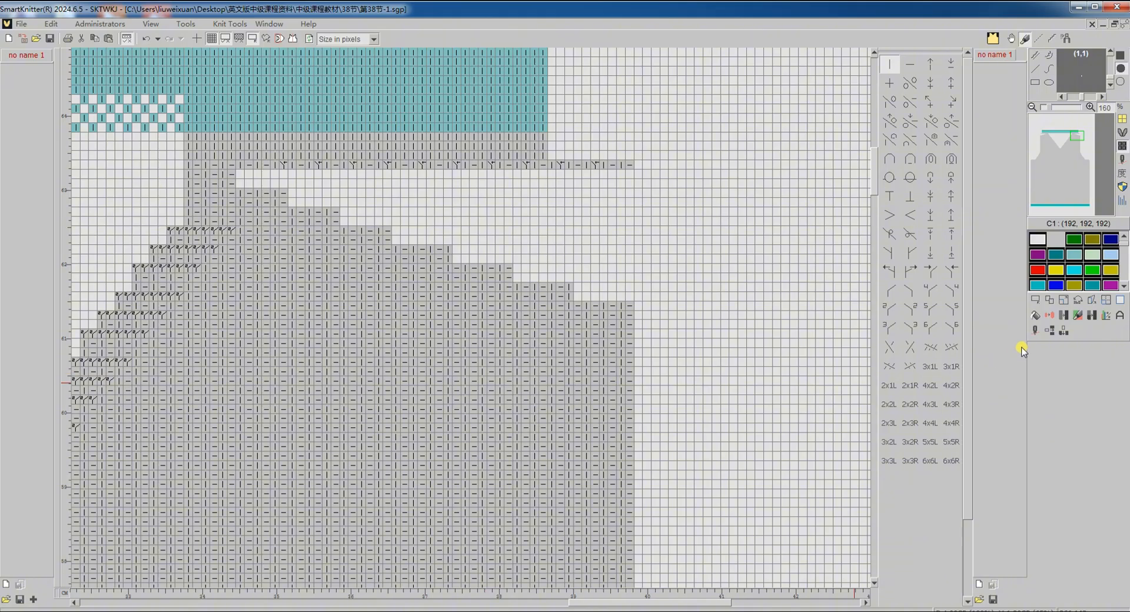
left_click(1035, 331)
left_click(1059, 349)
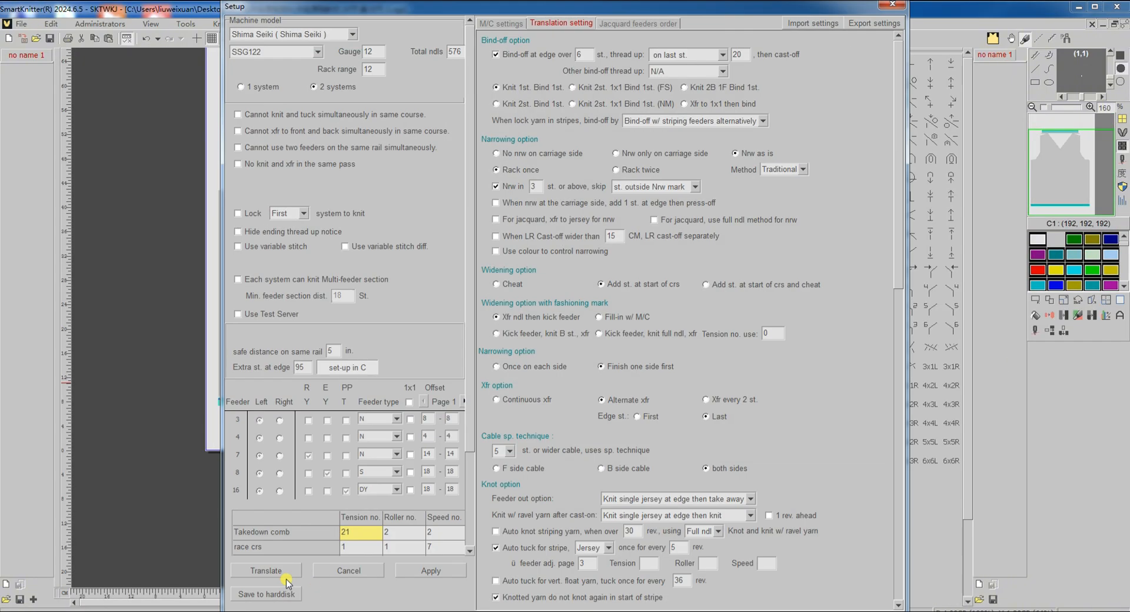
left_click(283, 571)
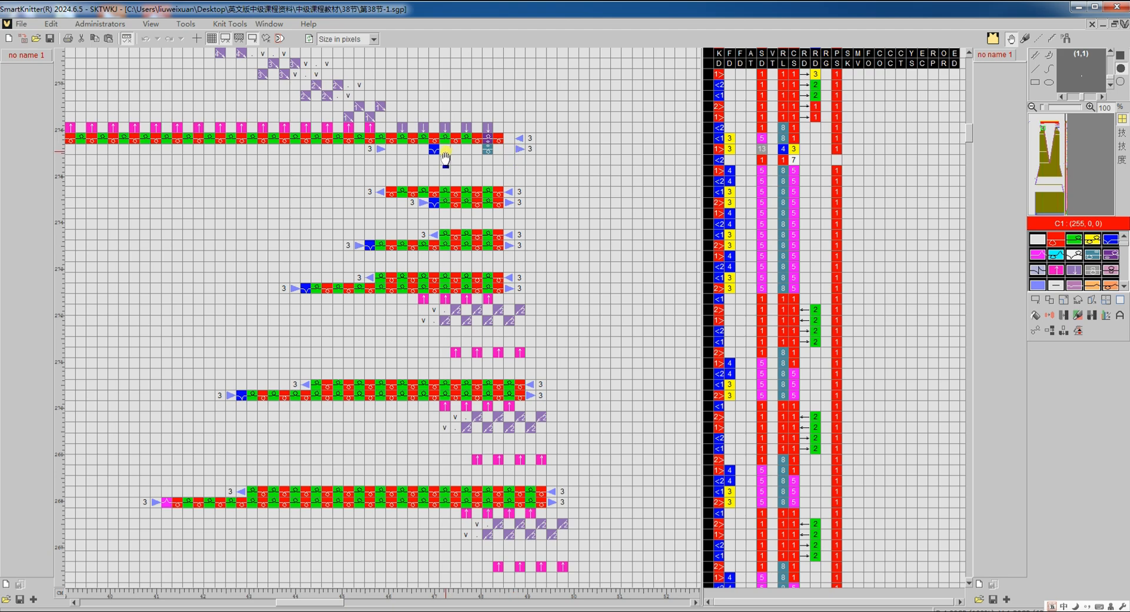
Examine the bind-off, transfer and shoulder transition rows of both shoulders in the translated knitting program
scroll(446, 157, "down", 2)
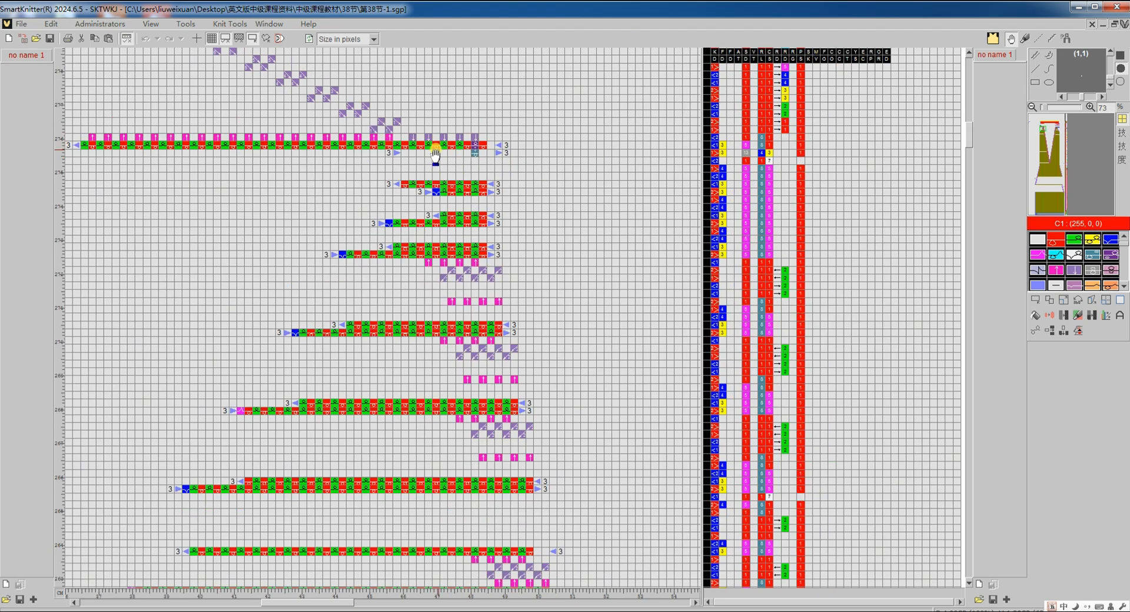
scroll(405, 165, "up", 3)
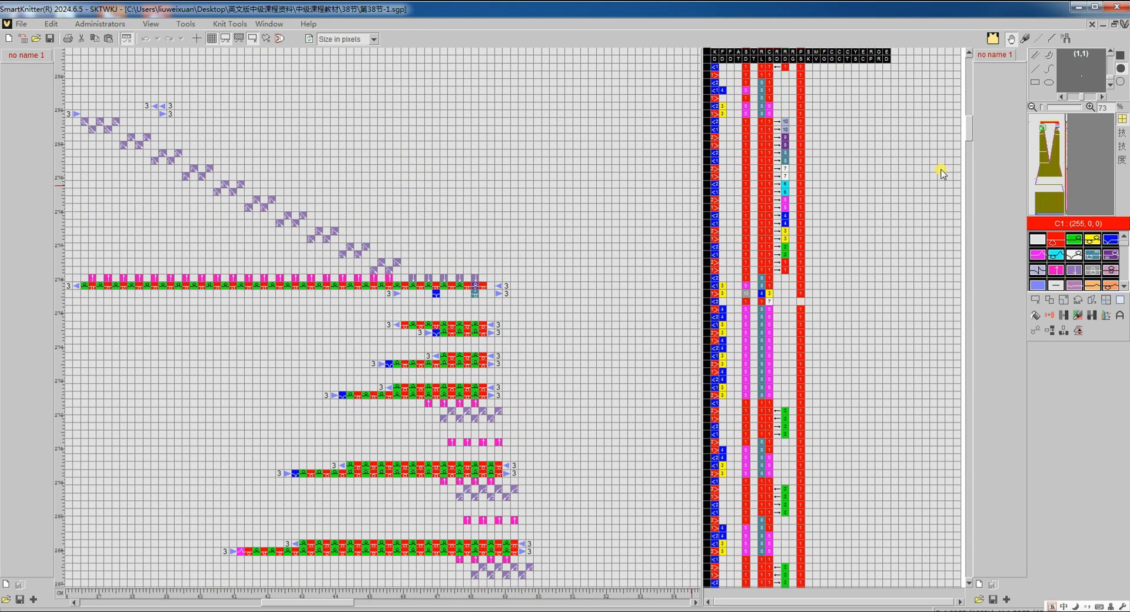
left_click(1057, 130)
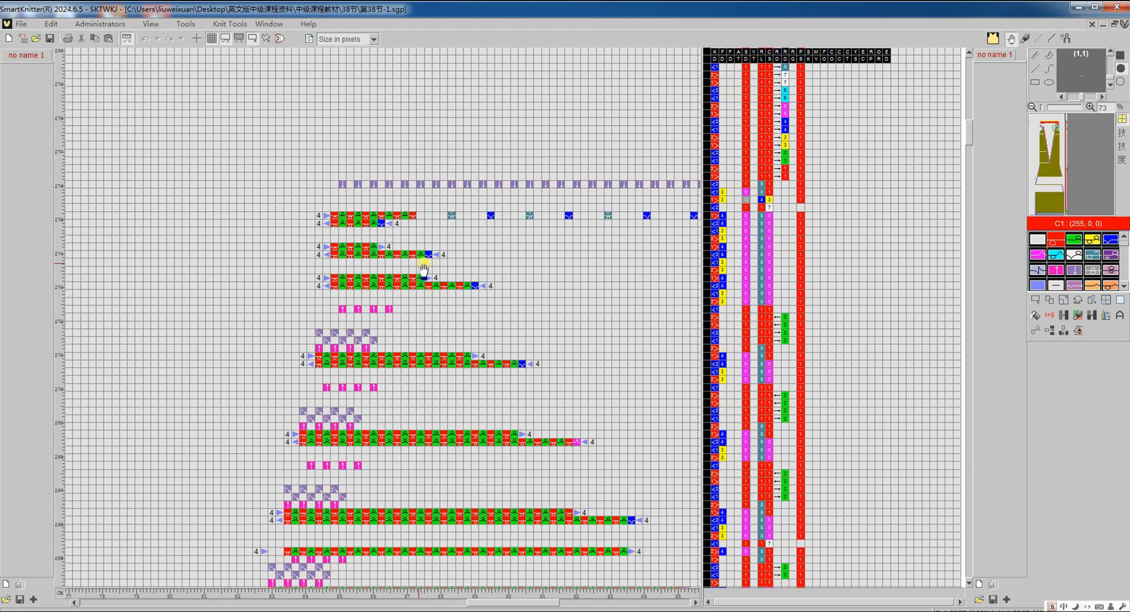
scroll(424, 269, "up", 3)
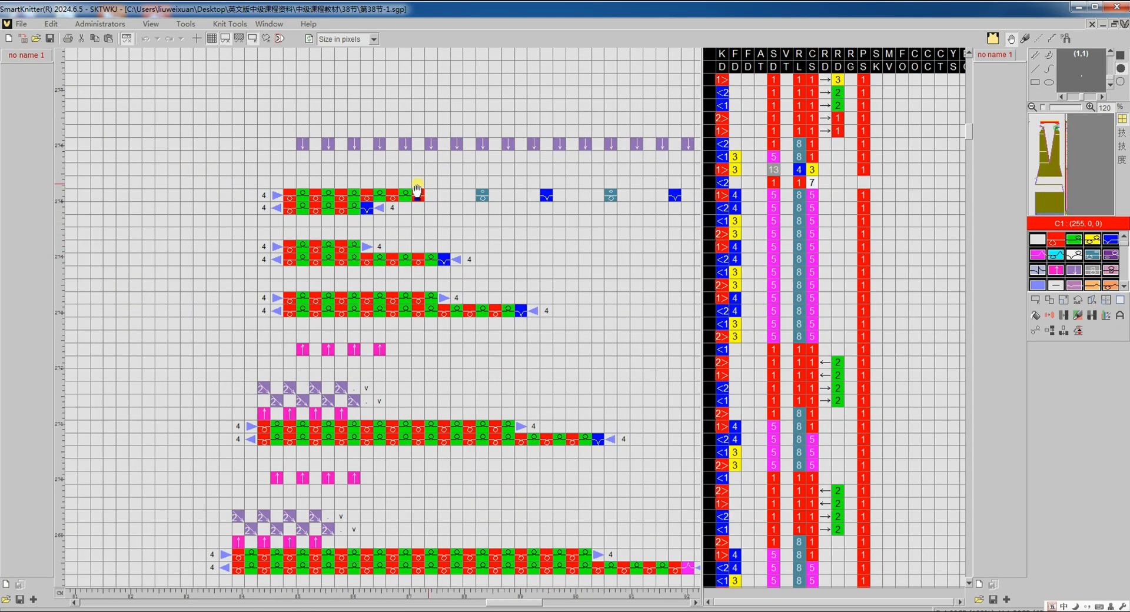
scroll(650, 212, "down", 3)
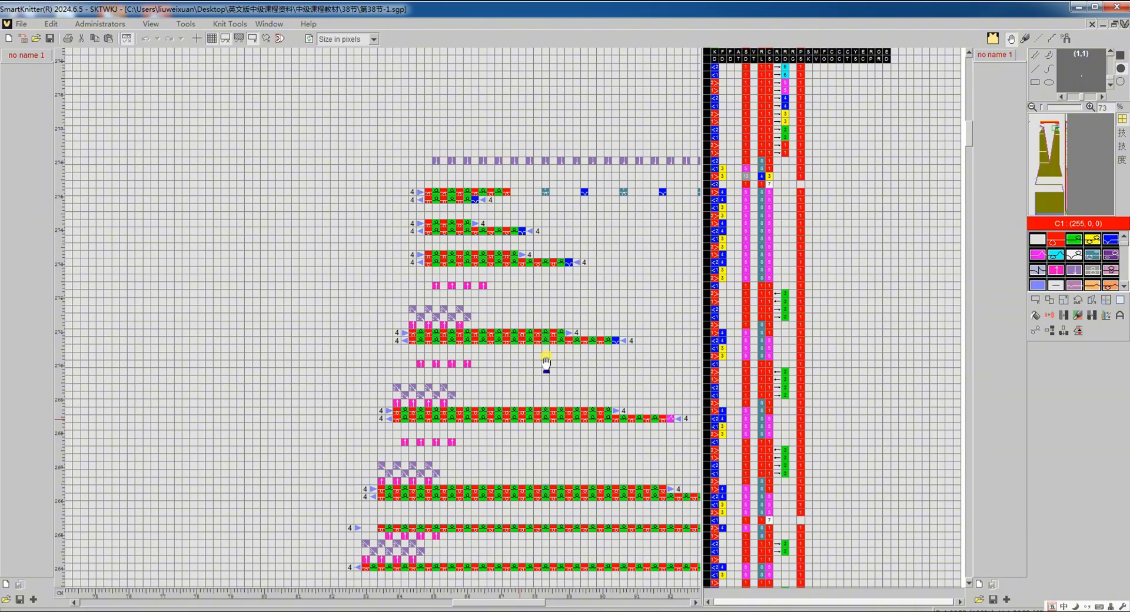
left_click_drag(442, 603, 488, 603)
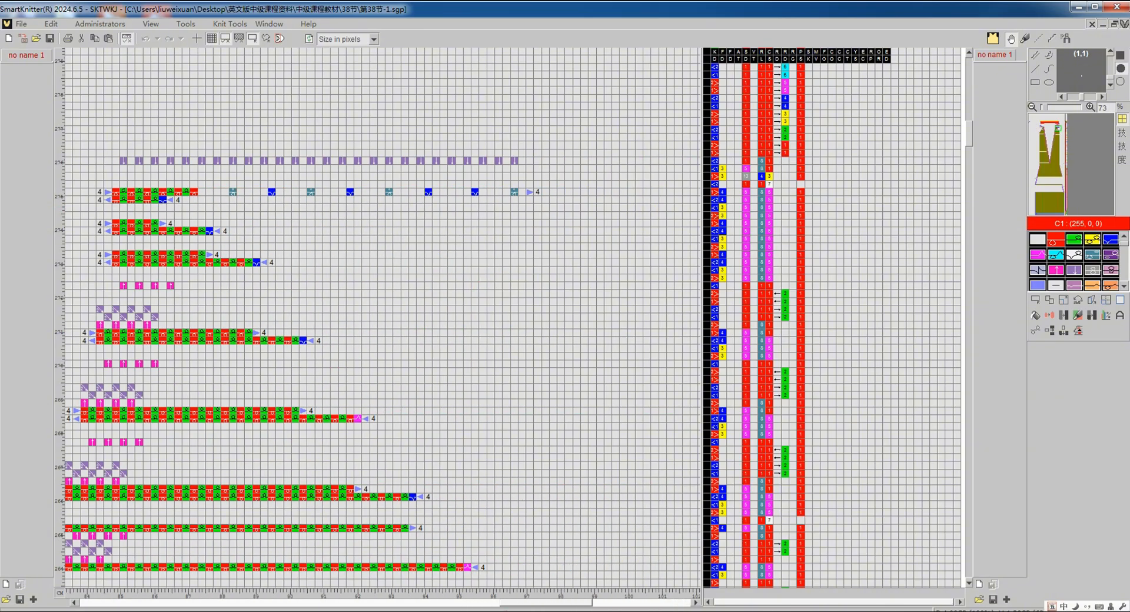
left_click_drag(436, 360, 431, 429)
scroll(431, 430, "up", 3)
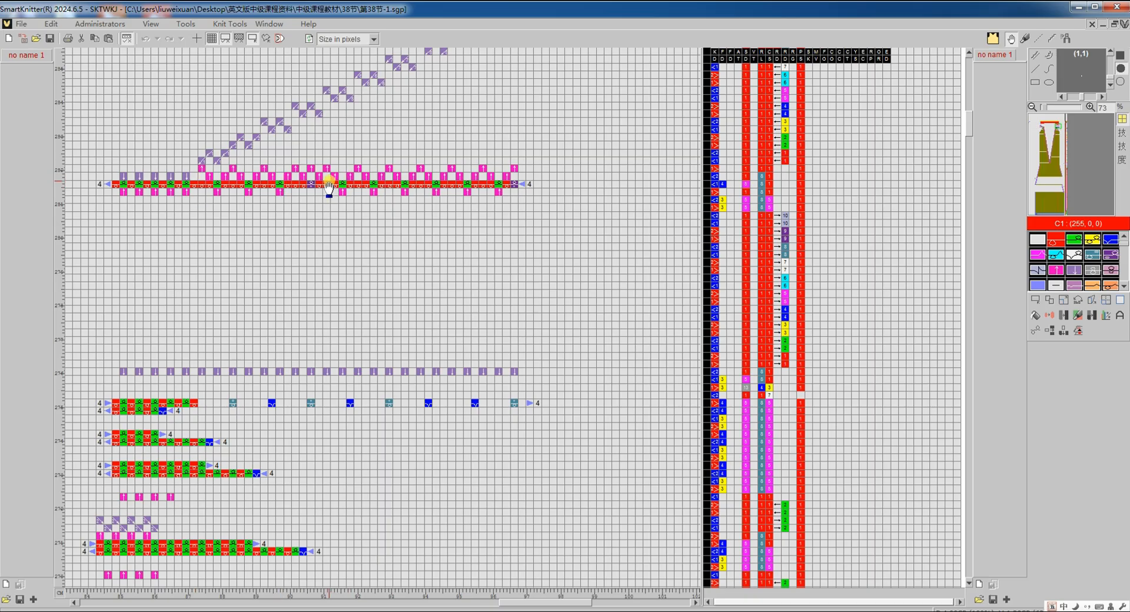
scroll(329, 187, "down", 6)
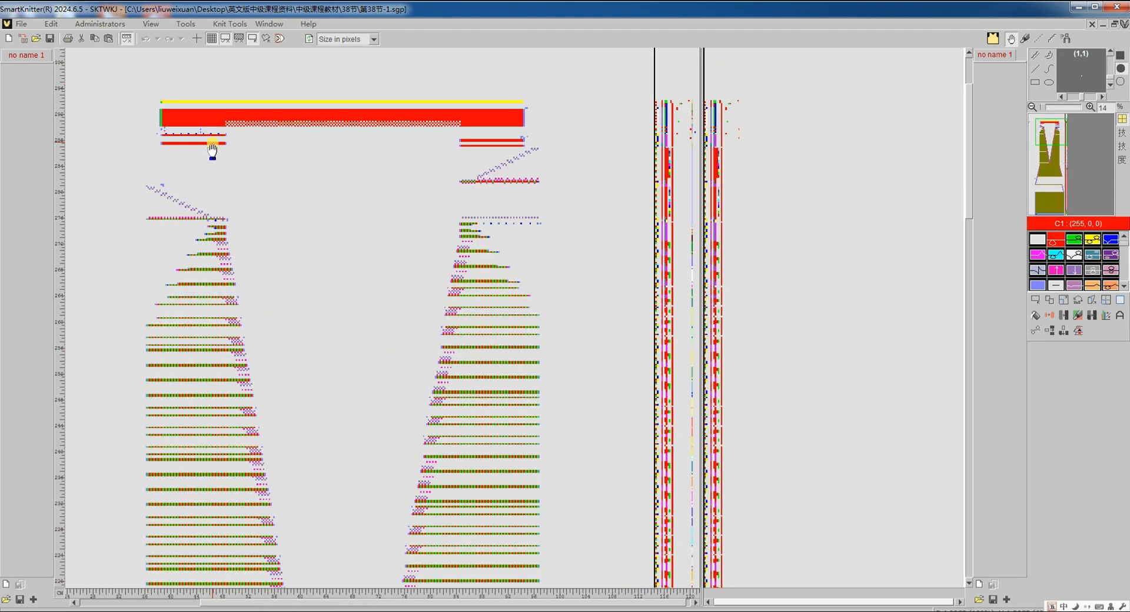
scroll(212, 151, "up", 4)
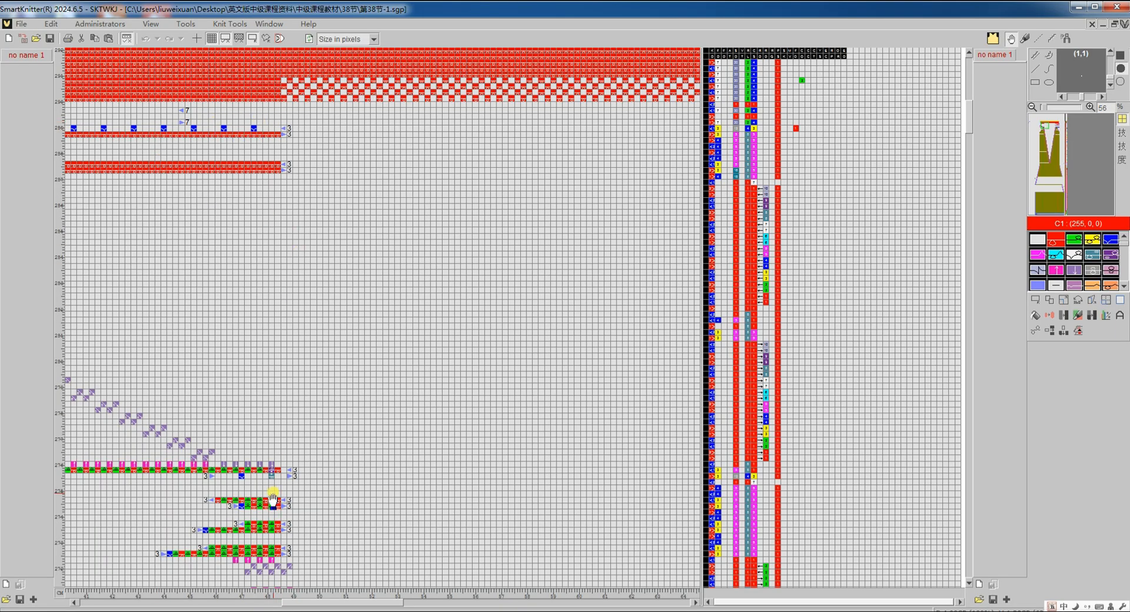
Back in the pattern, copy the left shoulder's stepped area, 46 stitches by 17 rows, one row upward
key("F4")
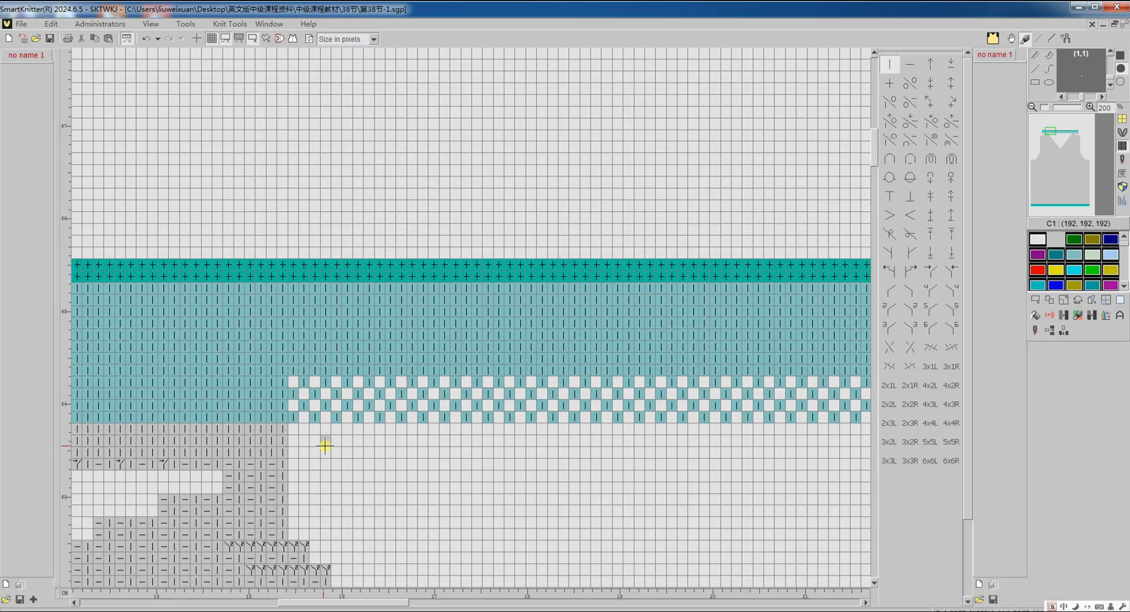
scroll(336, 440, "down", 3)
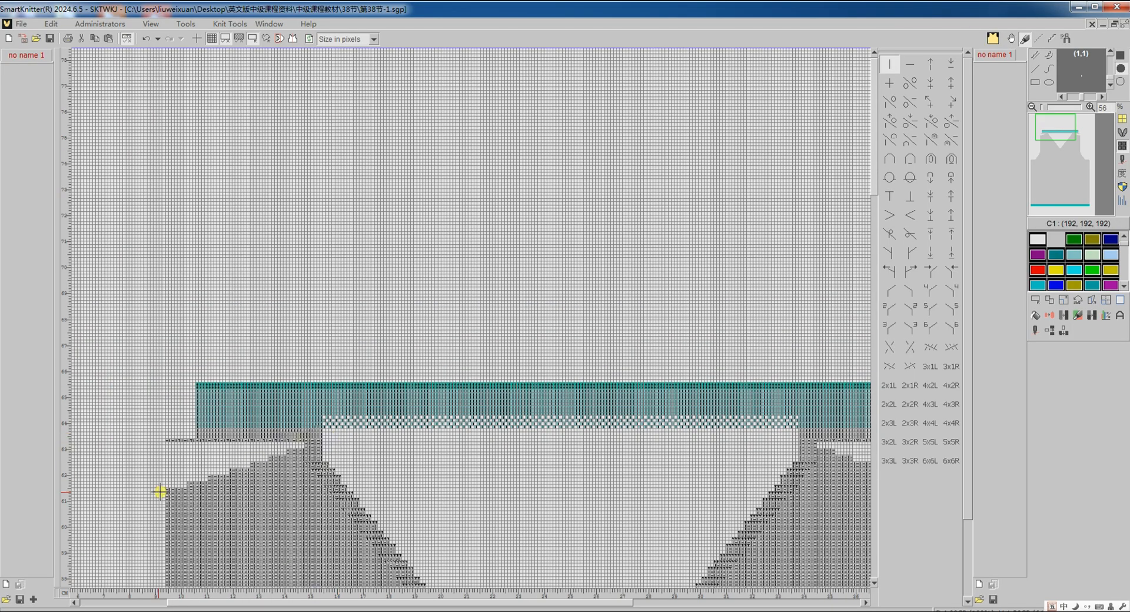
scroll(161, 492, "up", 3)
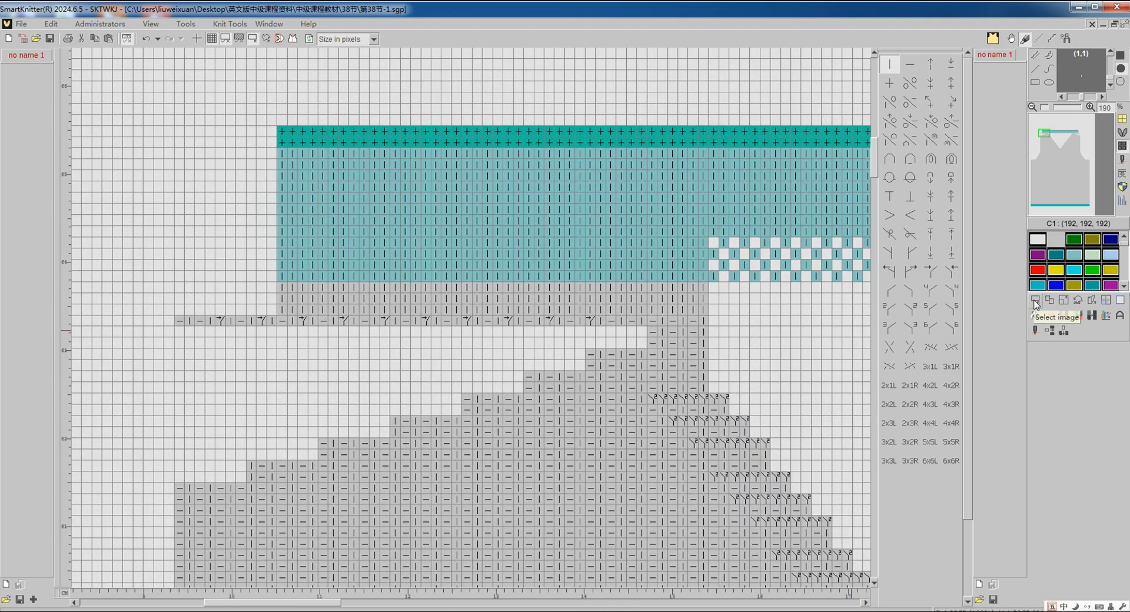
left_click(1035, 302)
left_click_drag(176, 498, 640, 324)
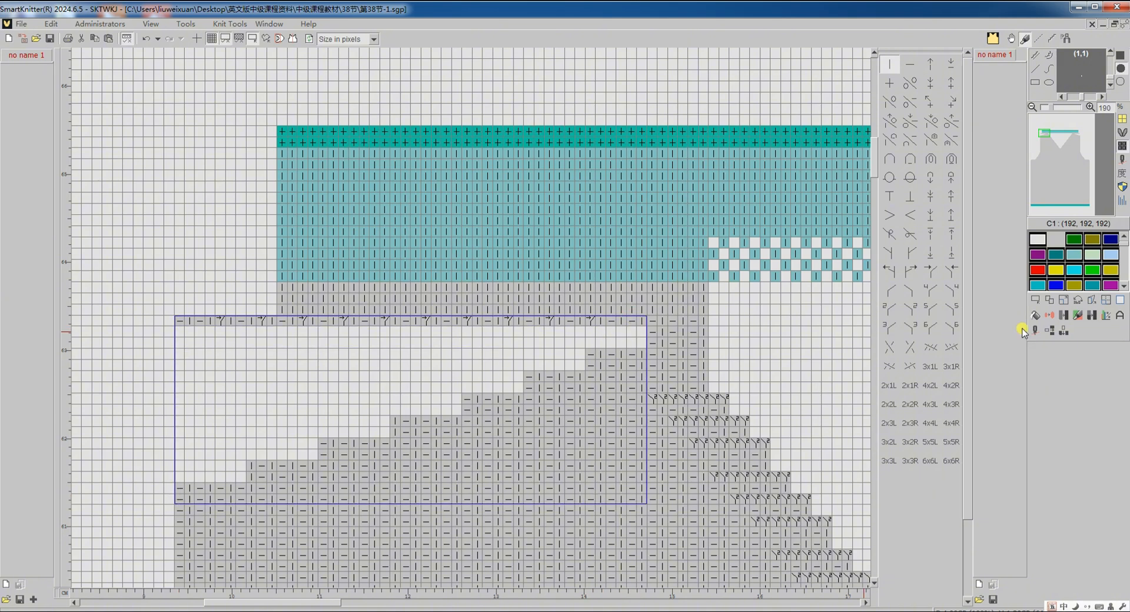
left_click(1049, 300)
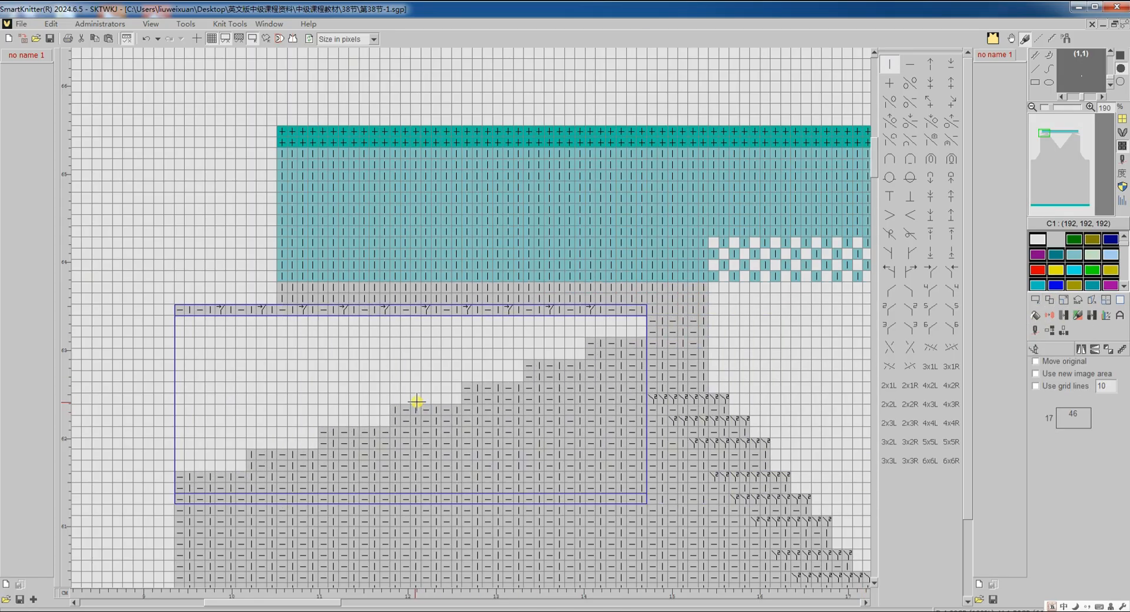
left_click(1034, 352)
Change the back-bed stitches in the left shoulder's transition row above the steps to face stitches, changing structure only
left_click(1035, 301)
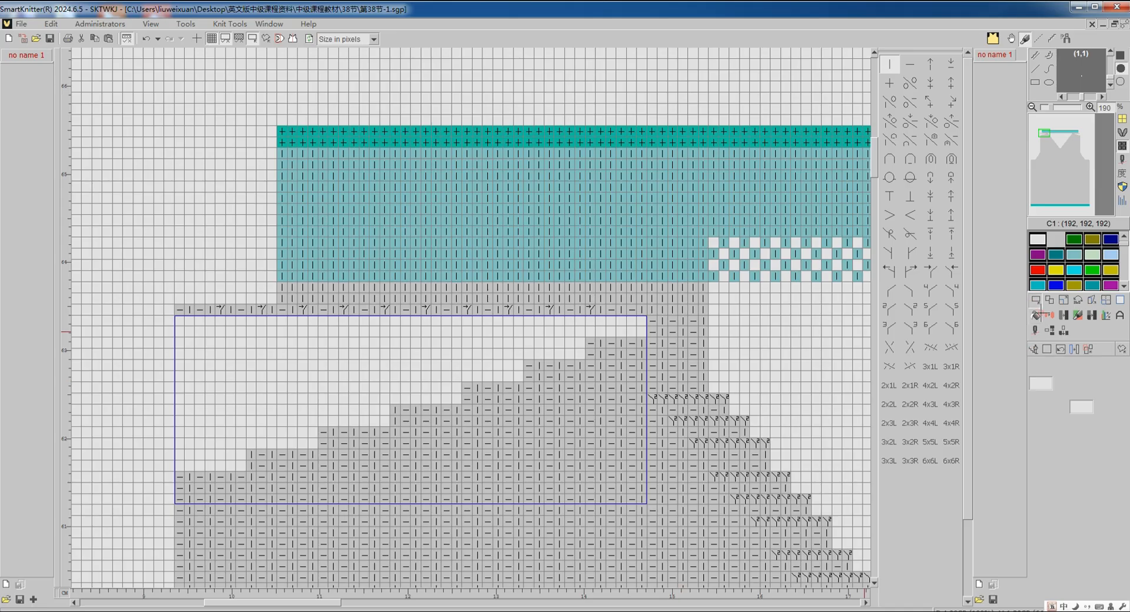
left_click_drag(653, 311, 145, 295)
left_click(1064, 317)
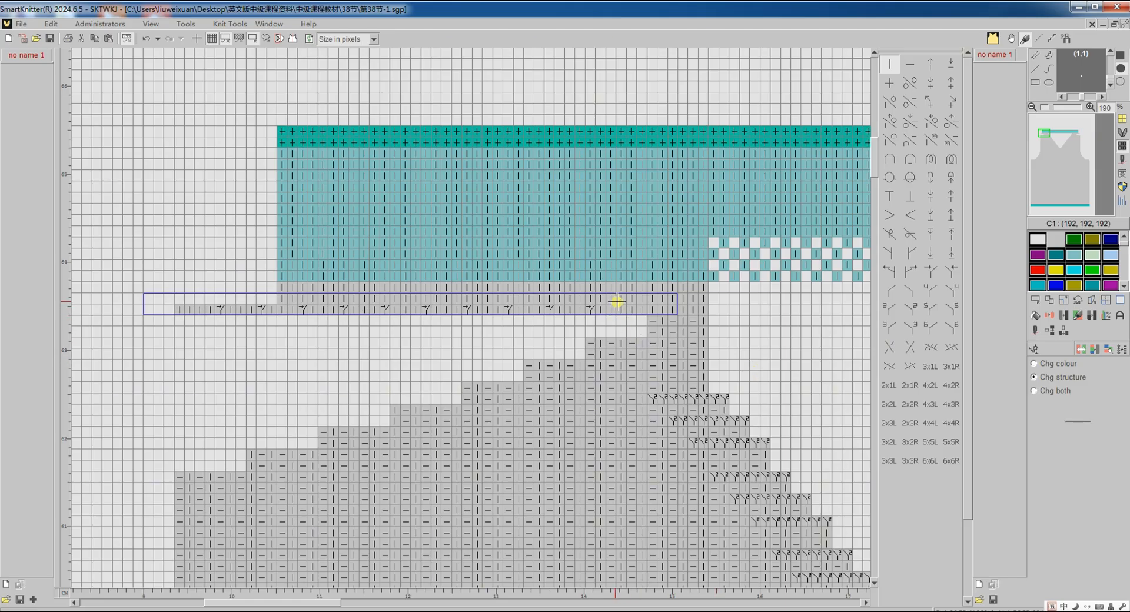
right_click(617, 302)
Copy the right shoulder's stepped area, 46 stitches by 17 rows, one row upward
left_click(1075, 141)
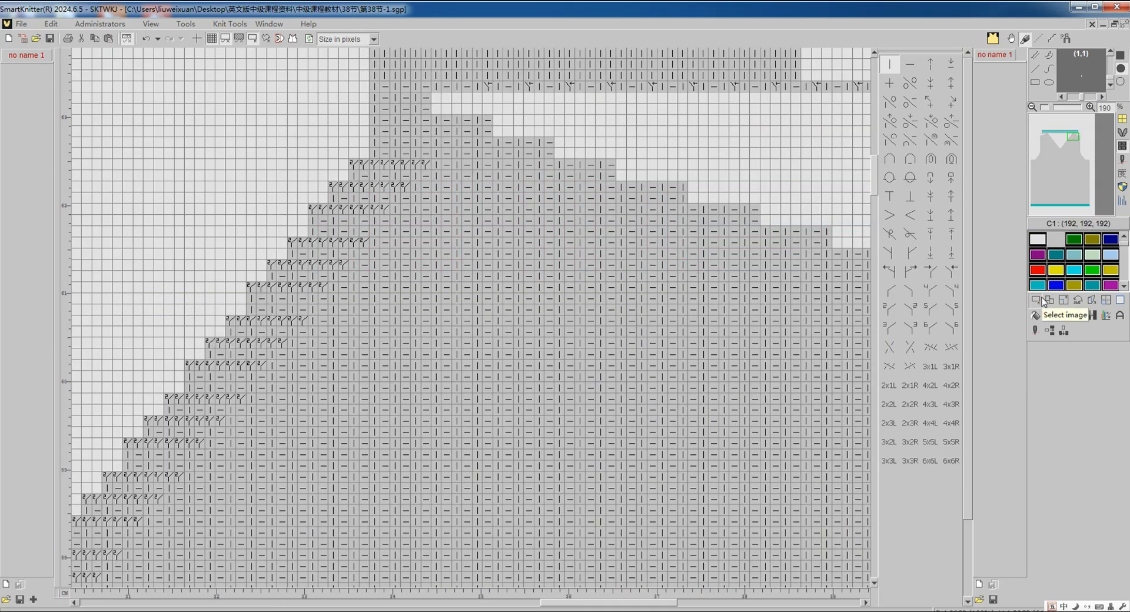
left_click(1036, 300)
left_click_drag(588, 603, 607, 607)
left_click_drag(841, 263, 370, 216)
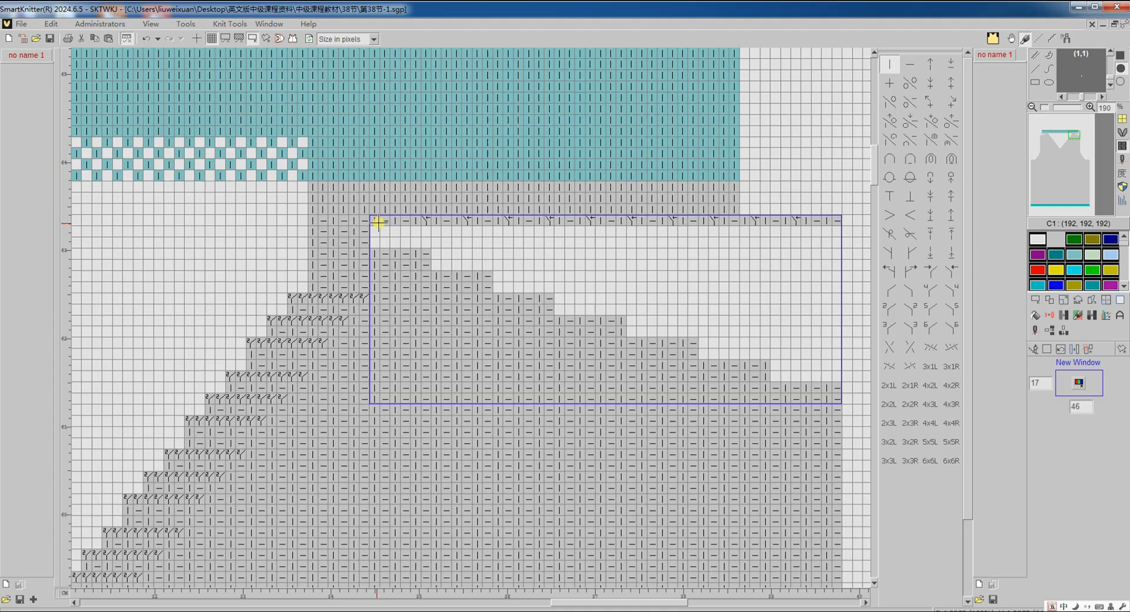
left_click(1049, 299)
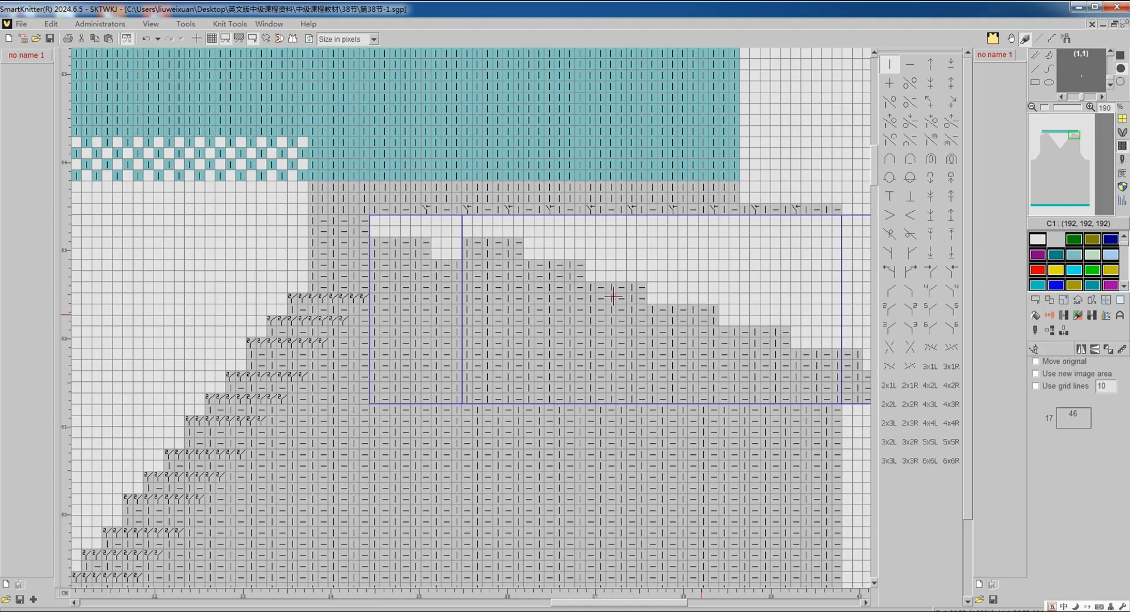
key("Escape")
Change the back-bed stitches in the right shoulder's transition row to face stitches, structure only, and clear the selection
left_click(1036, 300)
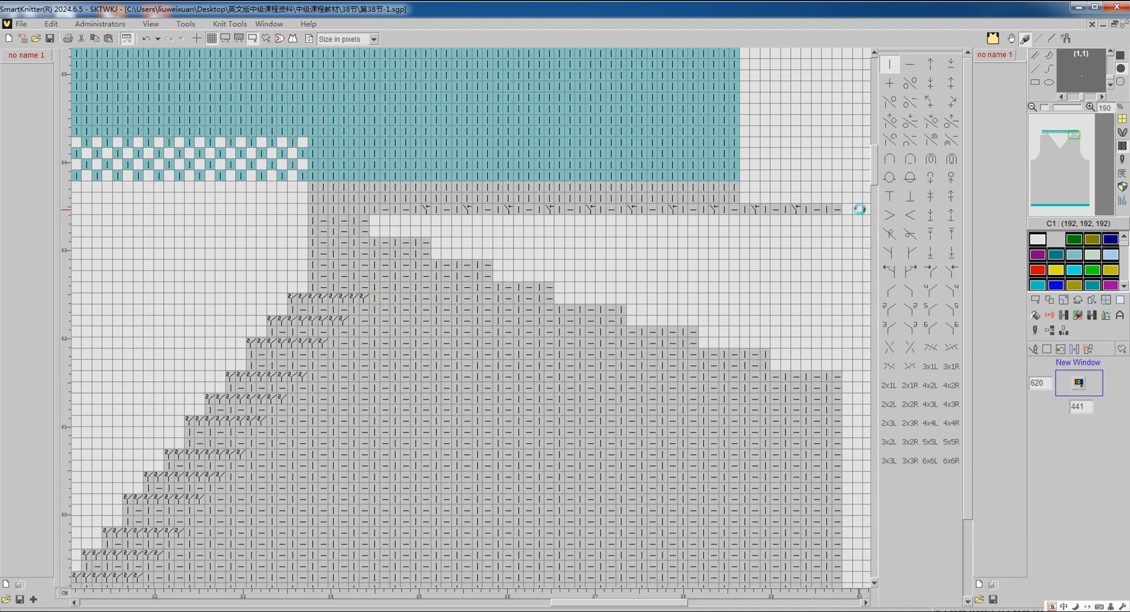
left_click_drag(859, 209, 361, 196)
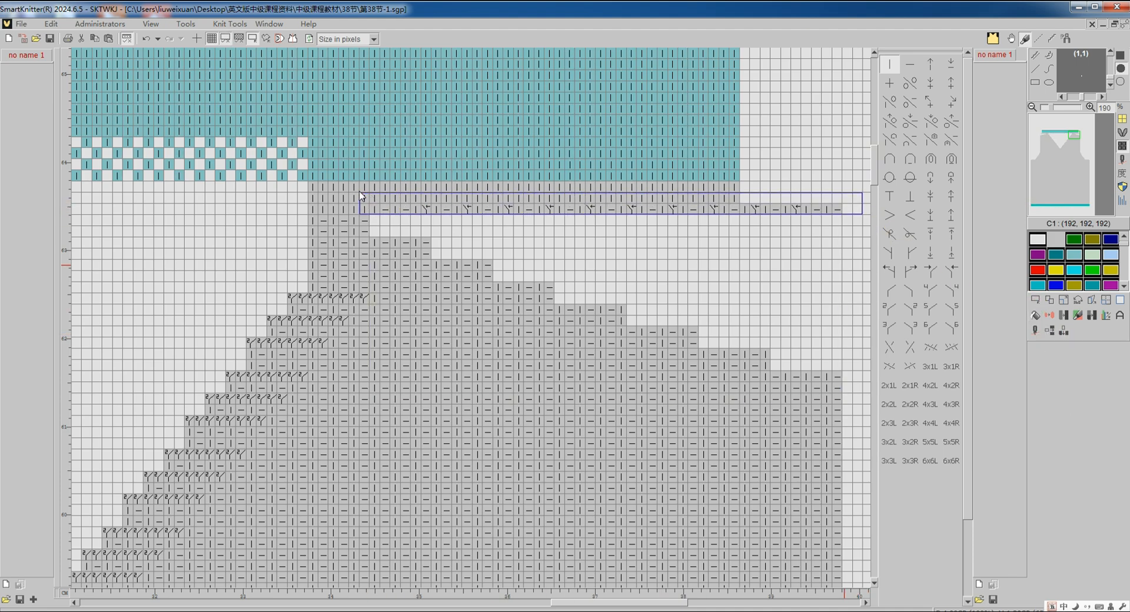
left_click(1057, 319)
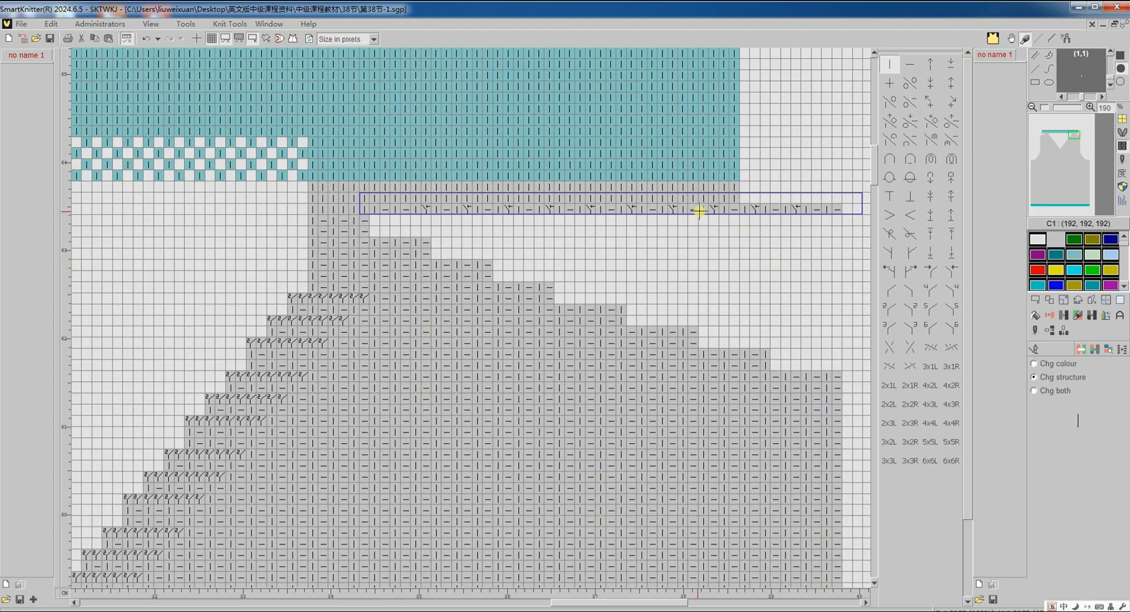
left_click(1021, 324)
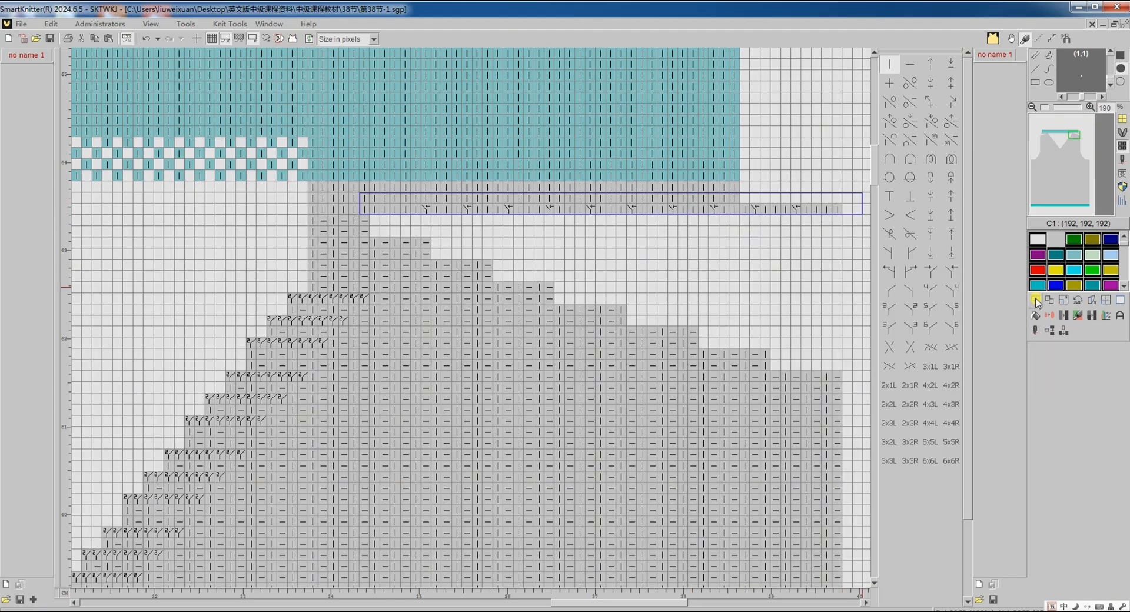
left_click(1038, 303)
left_click(1047, 346)
scroll(722, 360, "down", 3)
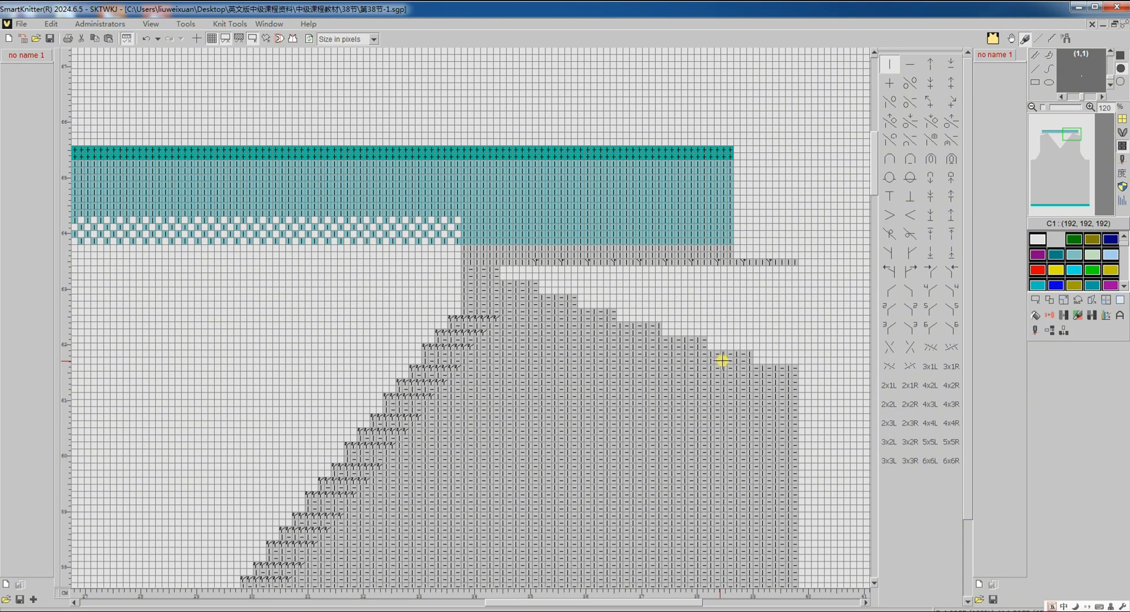
Translate the edited pattern again and check the shoulder transition rows on both sides of the resulting knitting program
left_click(1036, 332)
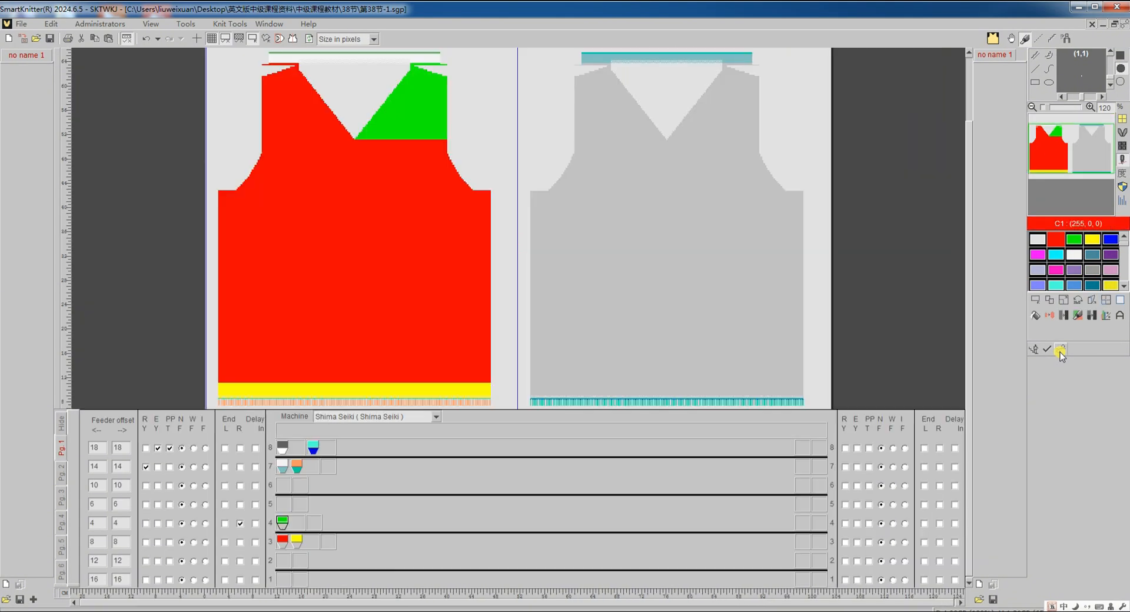
left_click(1061, 350)
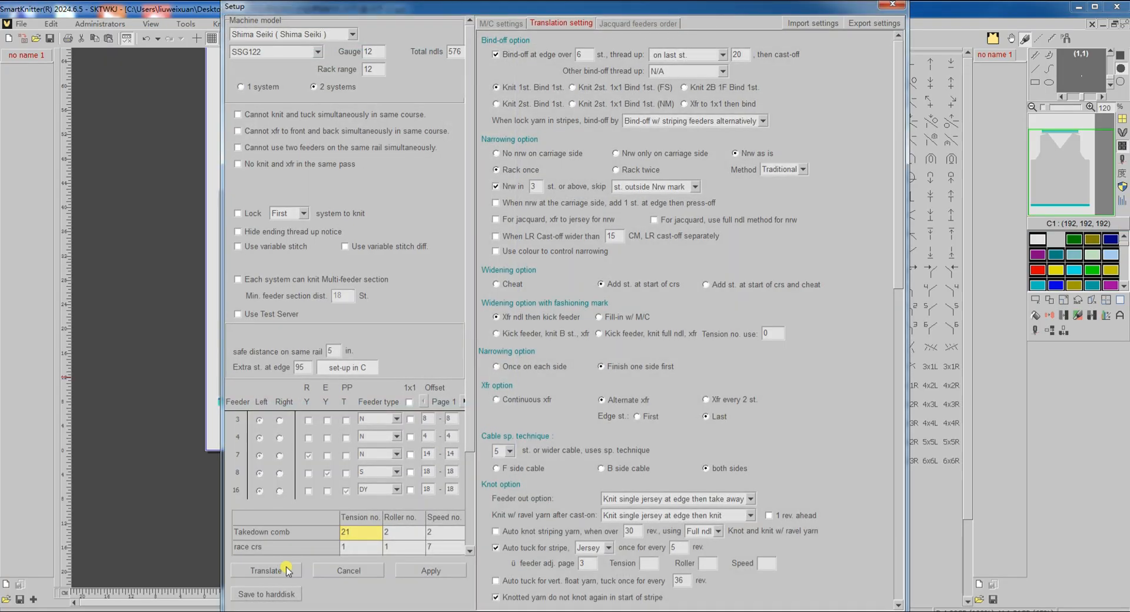
left_click(281, 570)
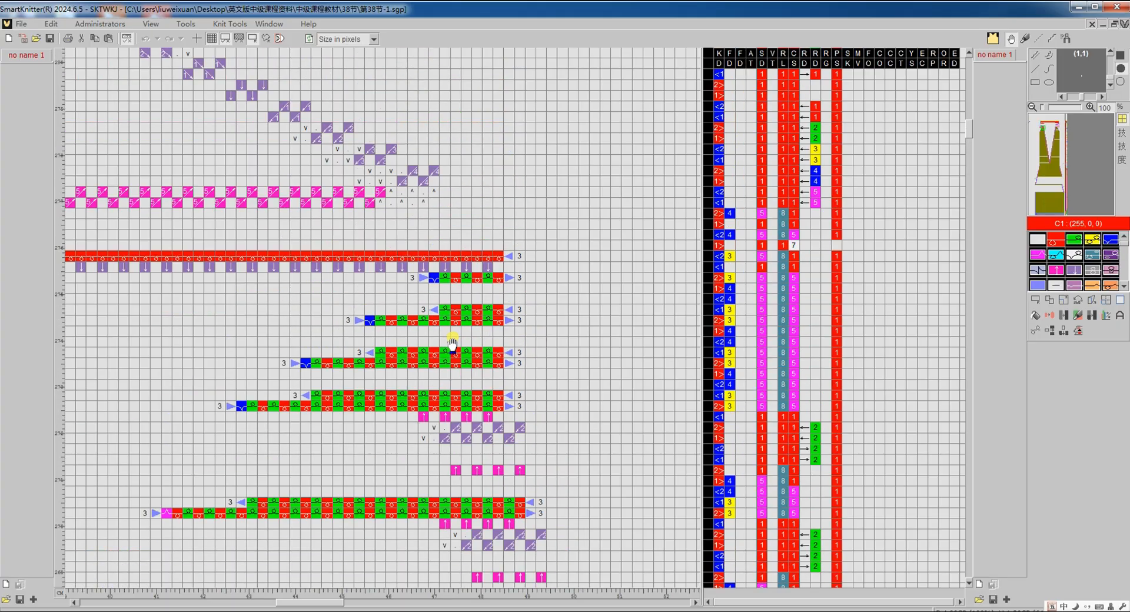
scroll(514, 266, "down", 3)
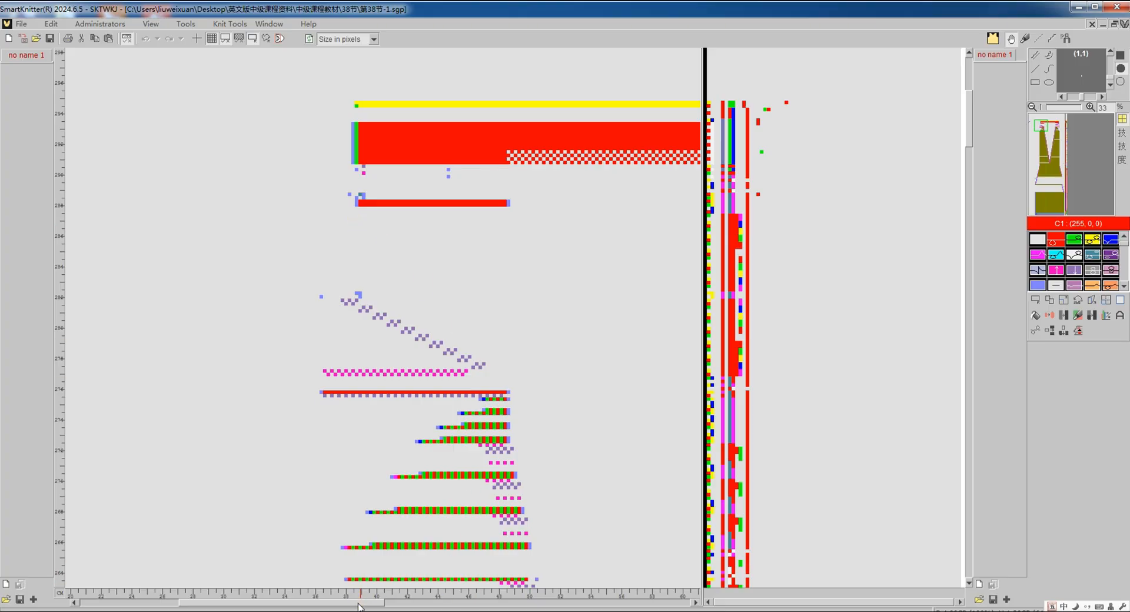
left_click_drag(361, 606, 559, 606)
scroll(531, 453, "up", 1)
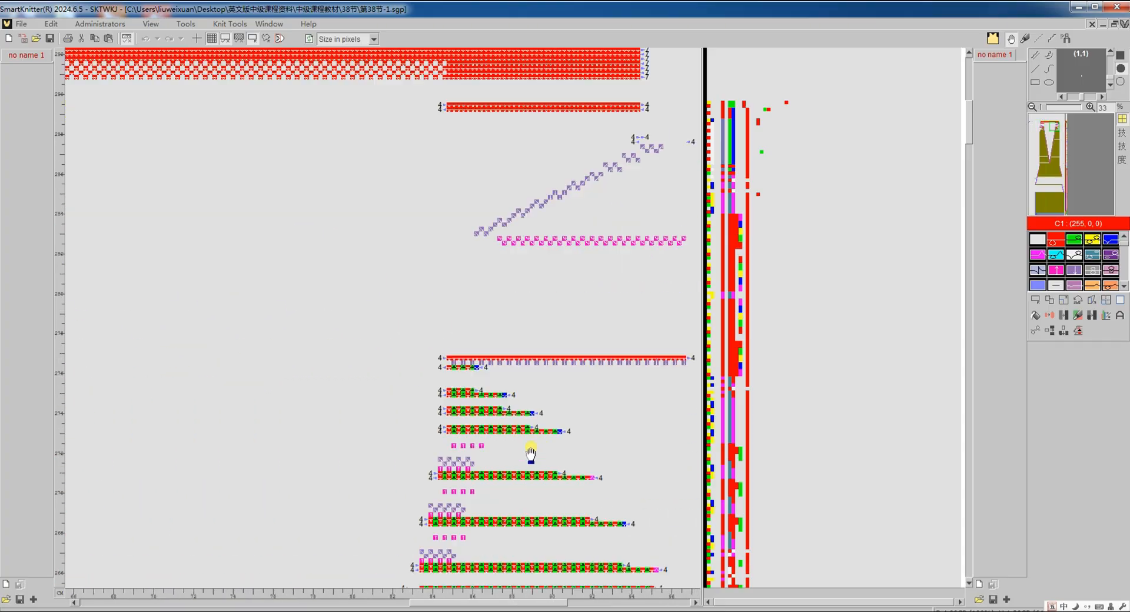
scroll(530, 453, "up", 2)
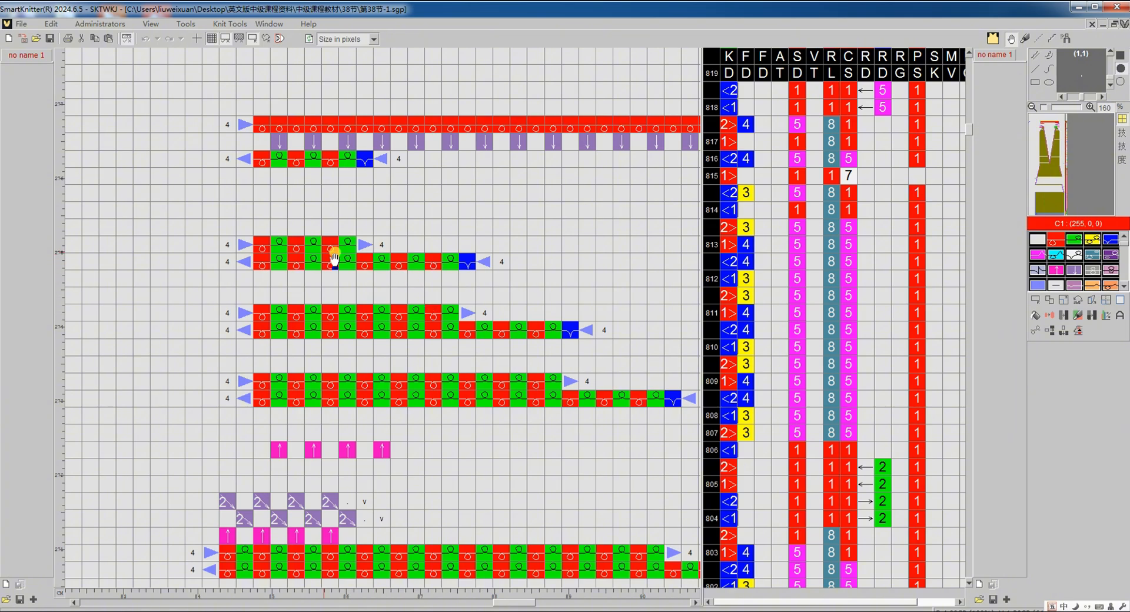
scroll(510, 192, "down", 3)
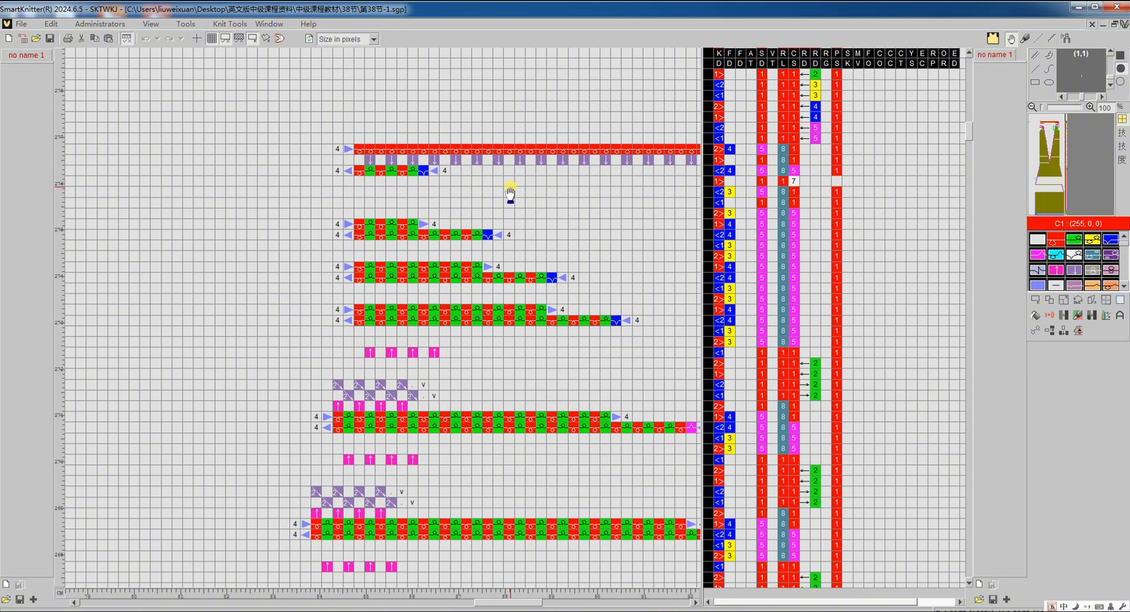
Switch to the pattern 第38节-2.sgp and translate it into a machine program with the existing translation settings
scroll(510, 193, "down", 1)
left_click_drag(554, 140, 560, 197)
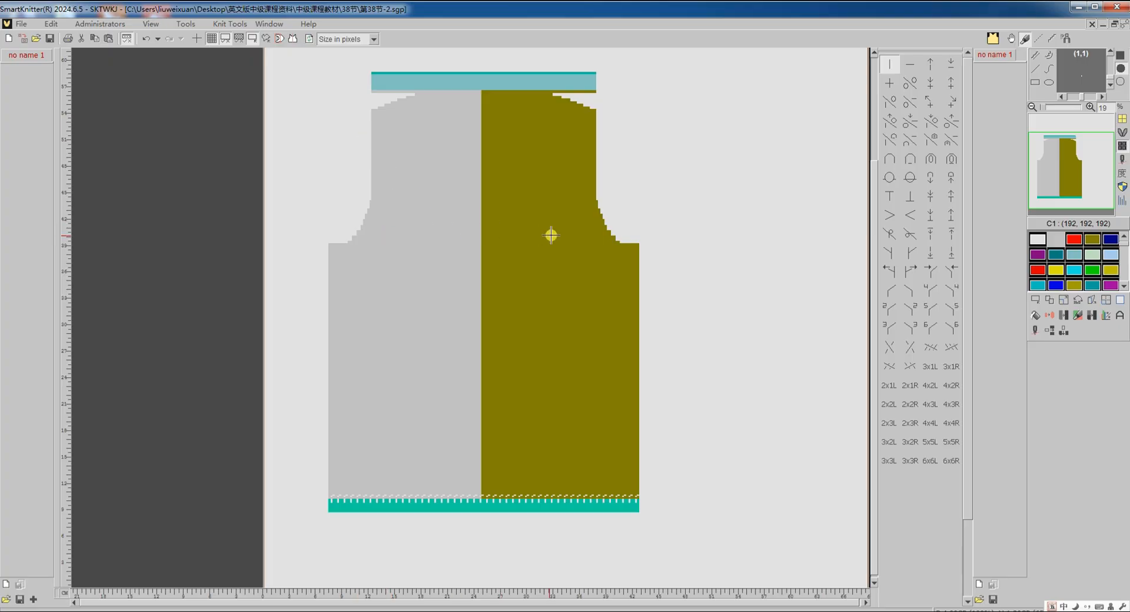
scroll(495, 248, "up", 1)
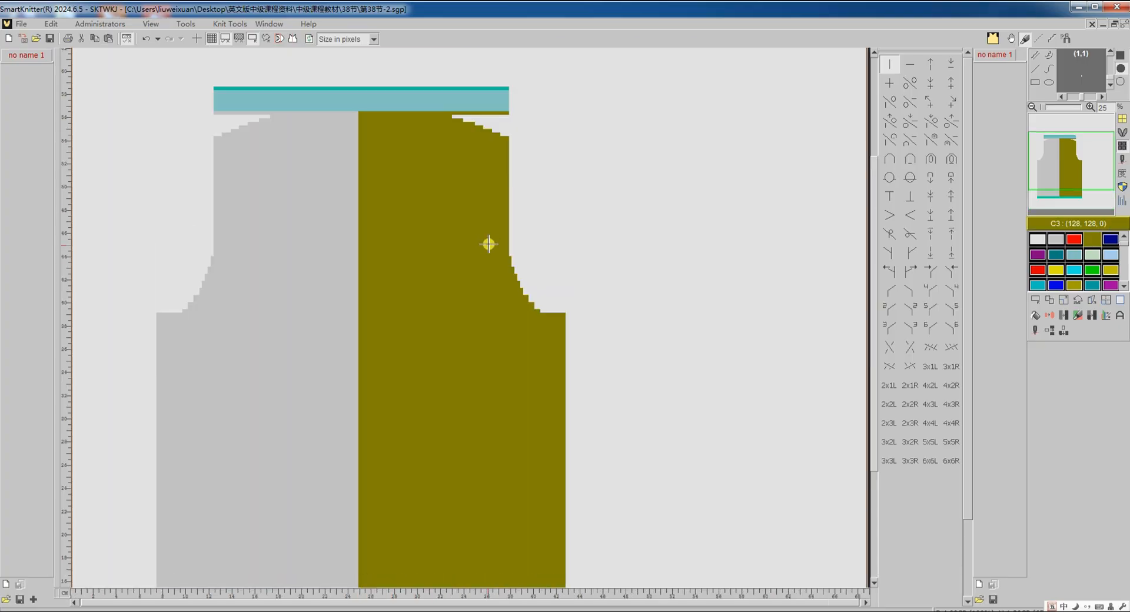
left_click(1034, 337)
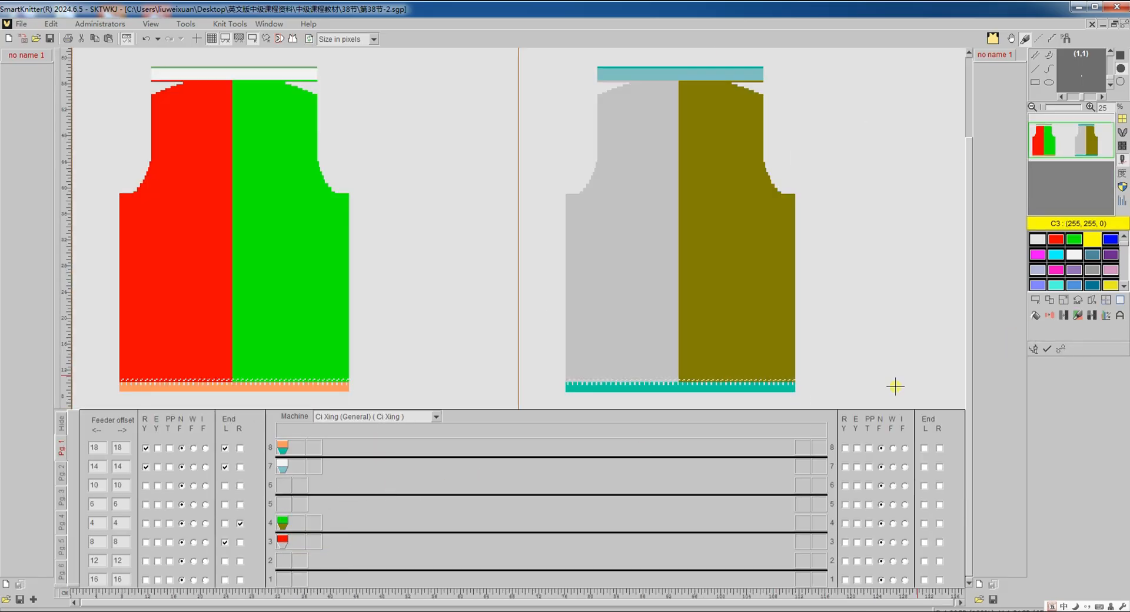
left_click(1063, 349)
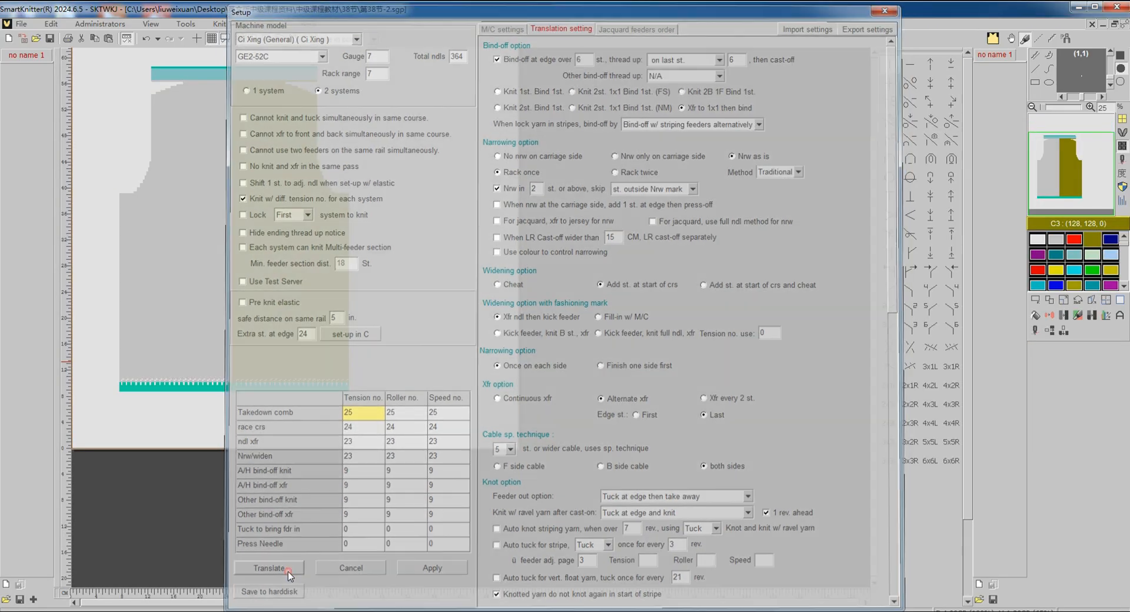
left_click(287, 568)
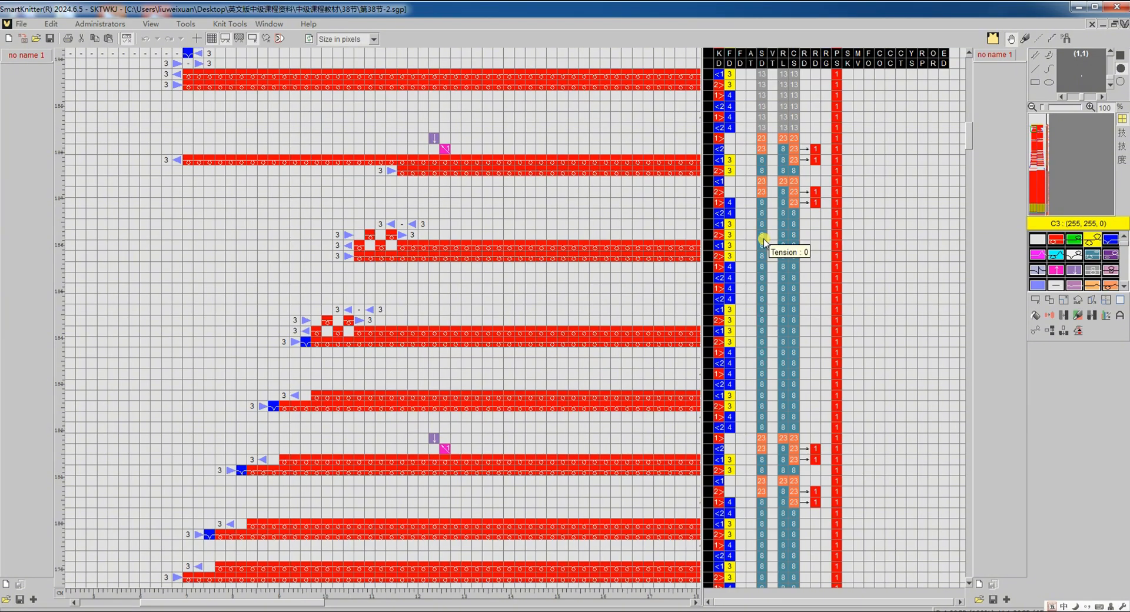
Check the shoulder transition rows on both sides of the knitting program translated from 第38节-2.sgp
scroll(766, 250, "up", 2)
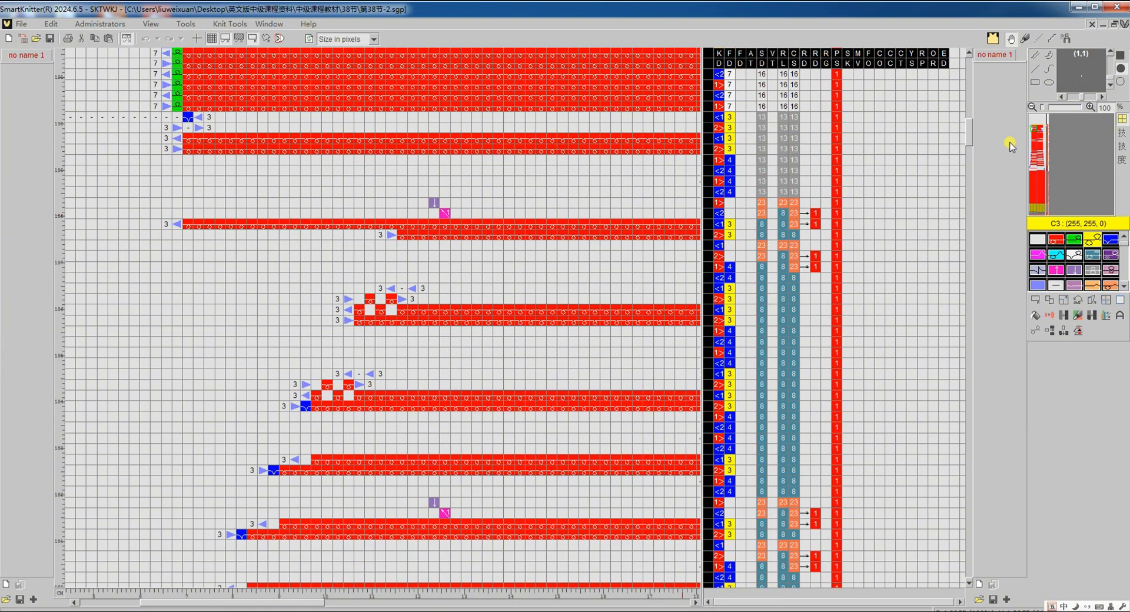
left_click(1042, 135)
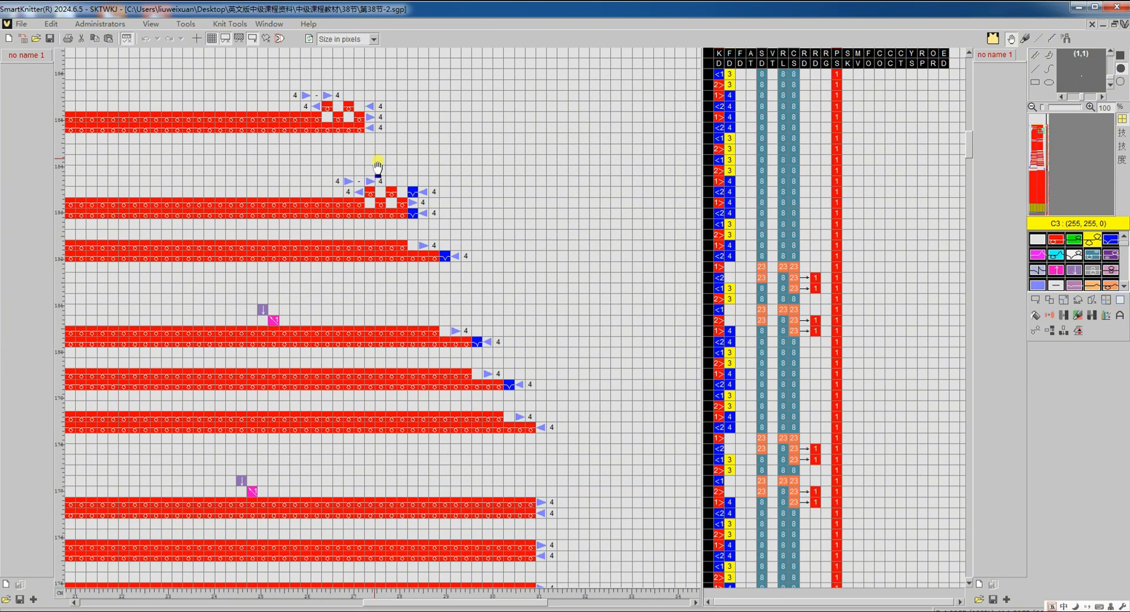
scroll(377, 184, "up", 4)
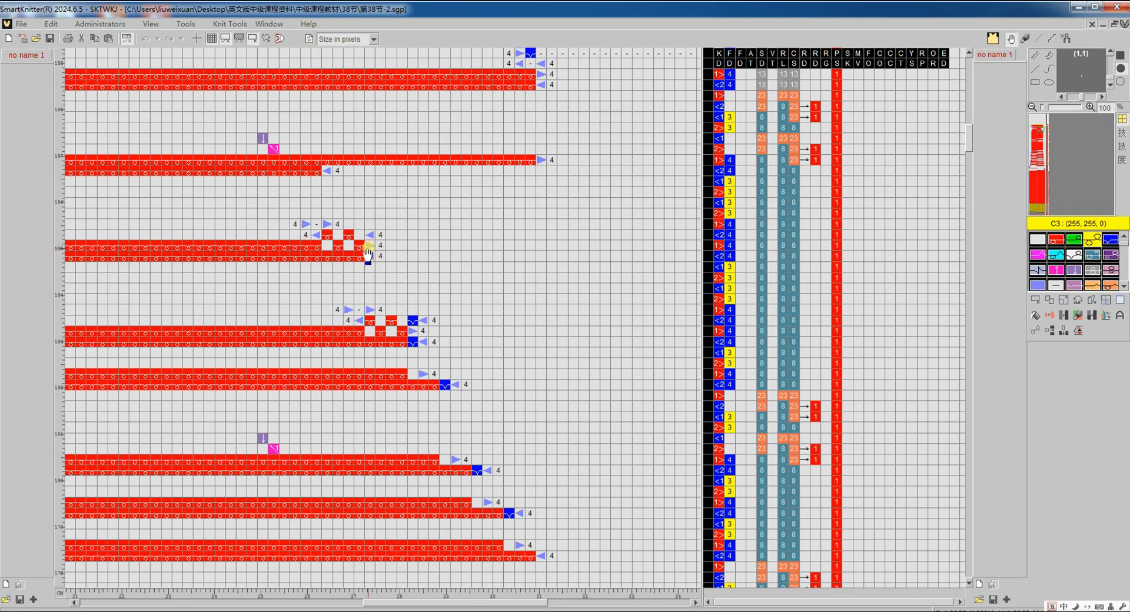
scroll(368, 253, "down", 3)
scroll(368, 253, "down", 1)
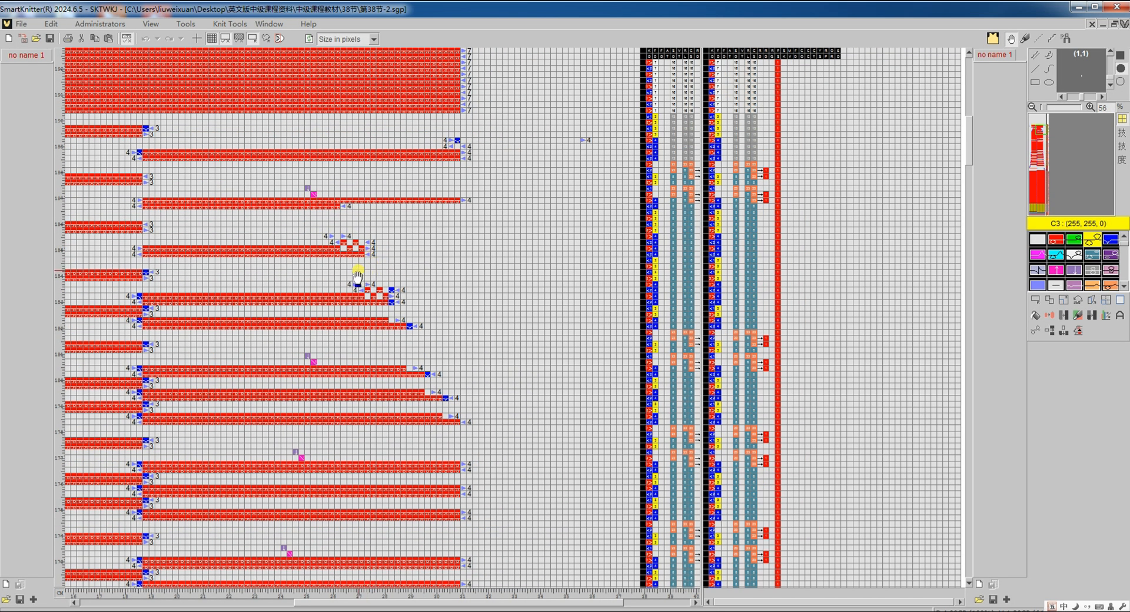
Return to the pattern and copy the left shoulder's stepped area, 20 stitches by 14 rows, one row downward
key("ctrl+Tab")
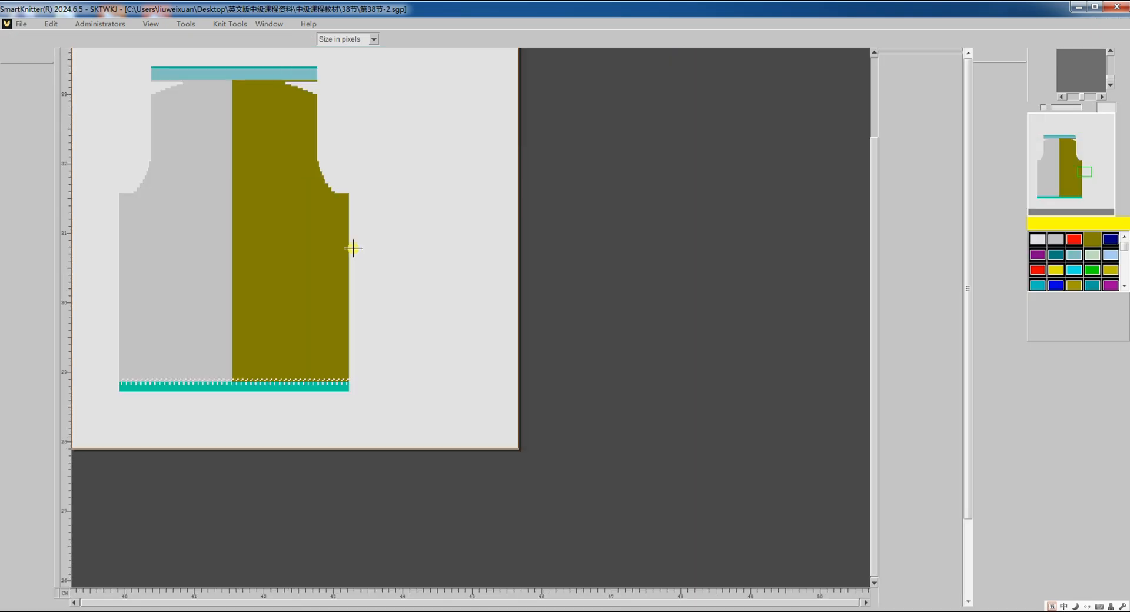
scroll(355, 249, "down", 2)
scroll(462, 246, "down", 2)
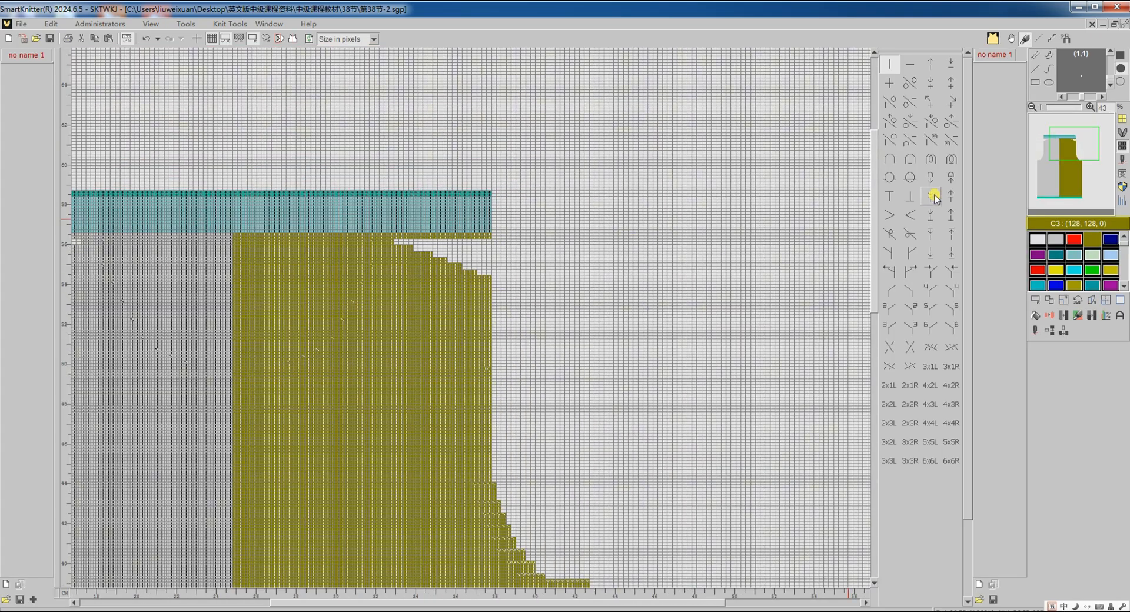
left_click(1049, 145)
scroll(282, 369, "up", 2)
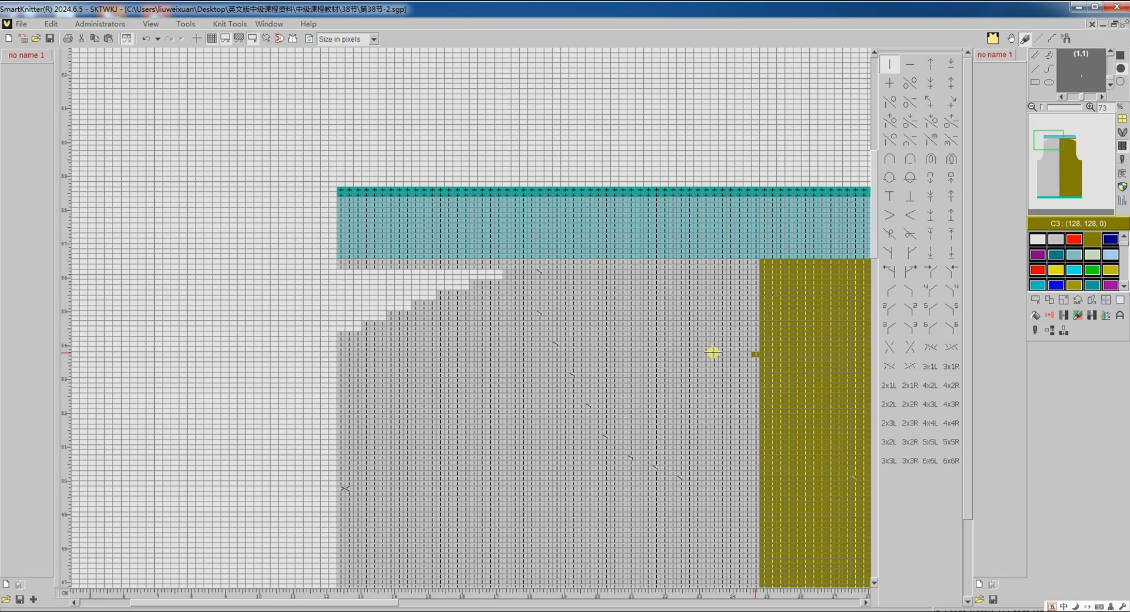
left_click(1036, 302)
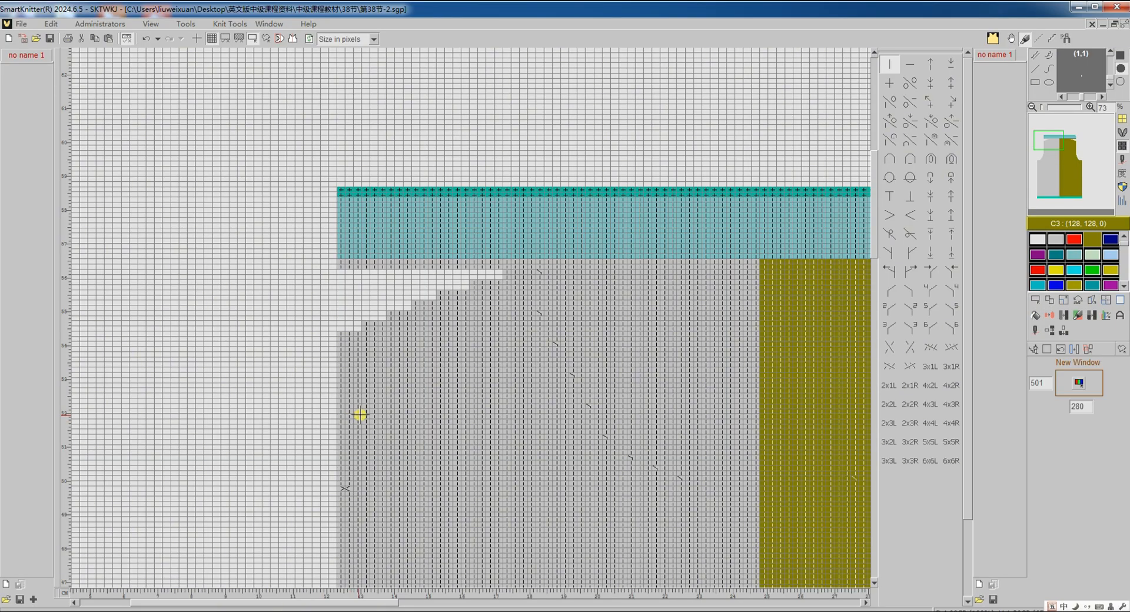
scroll(386, 405, "up", 1)
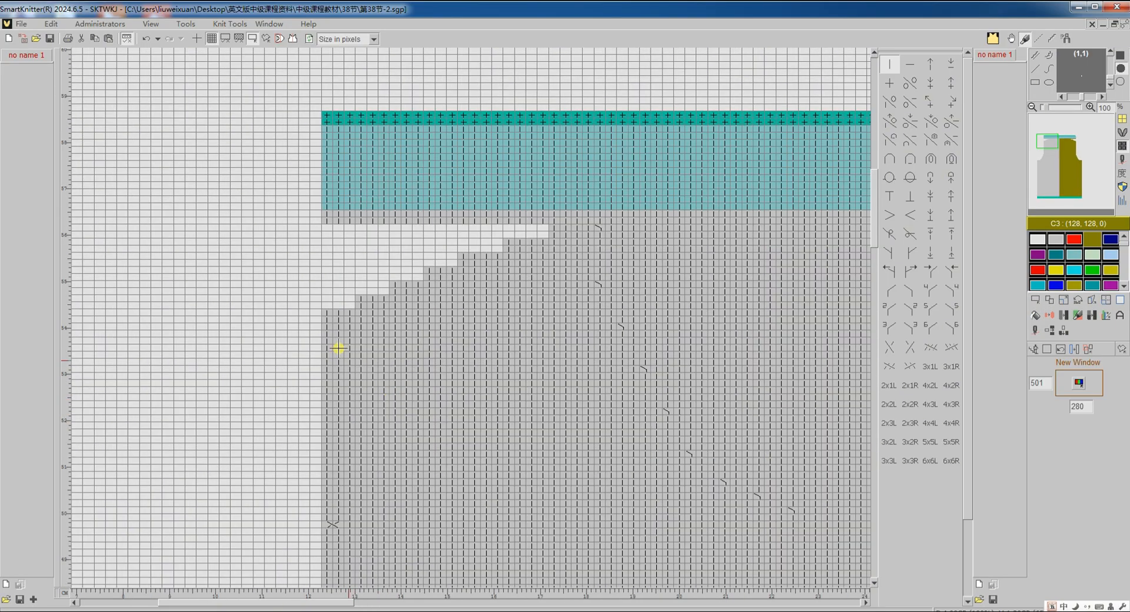
left_click_drag(325, 313, 547, 222)
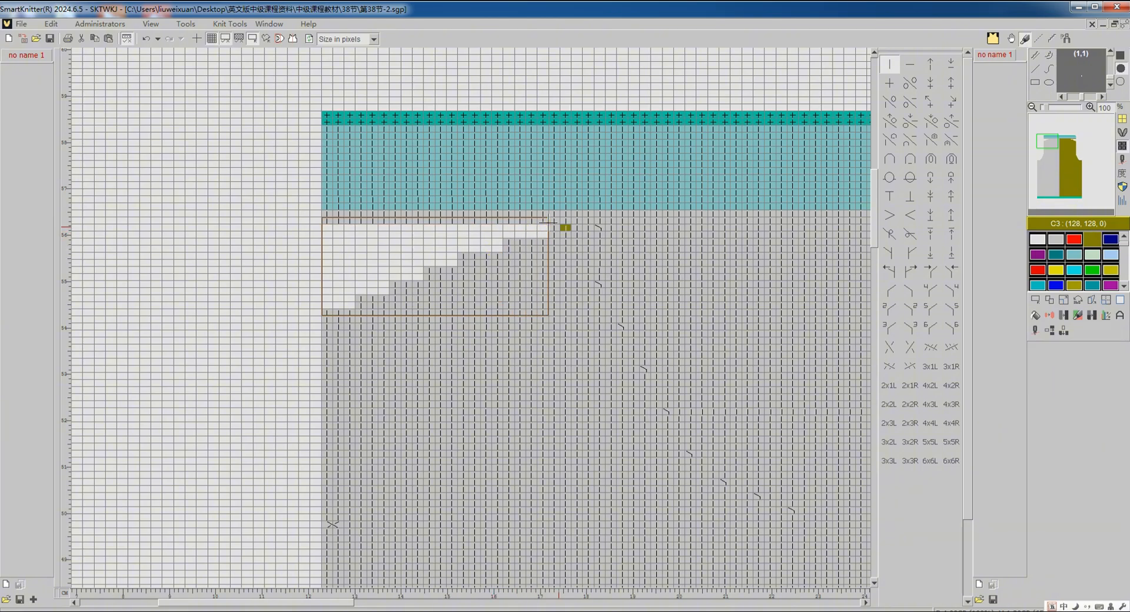
left_click(1050, 299)
left_click(436, 282)
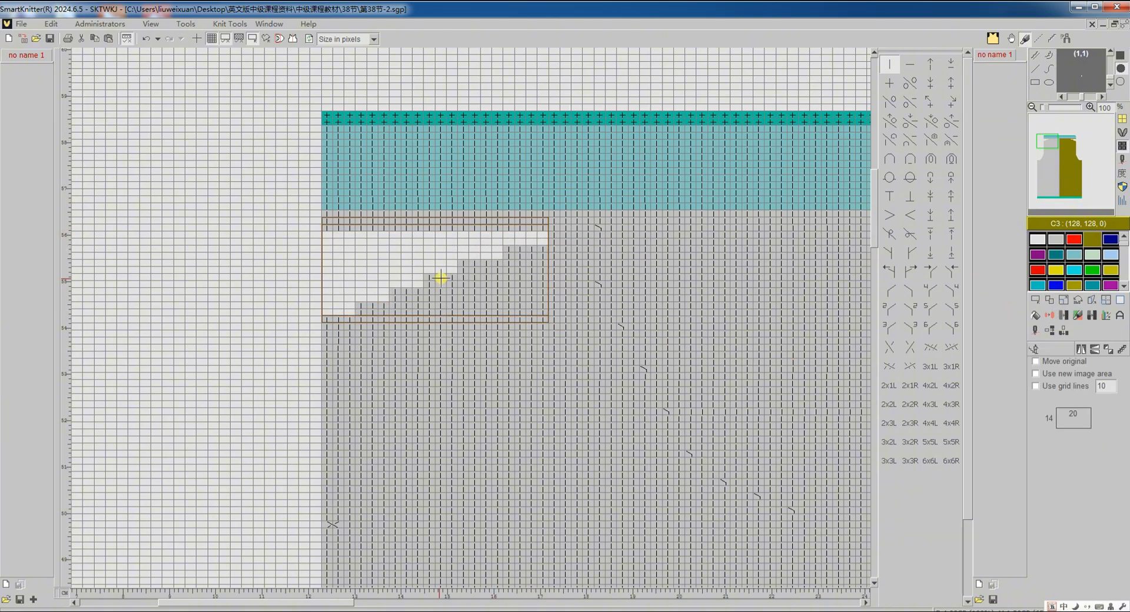
left_click(1037, 347)
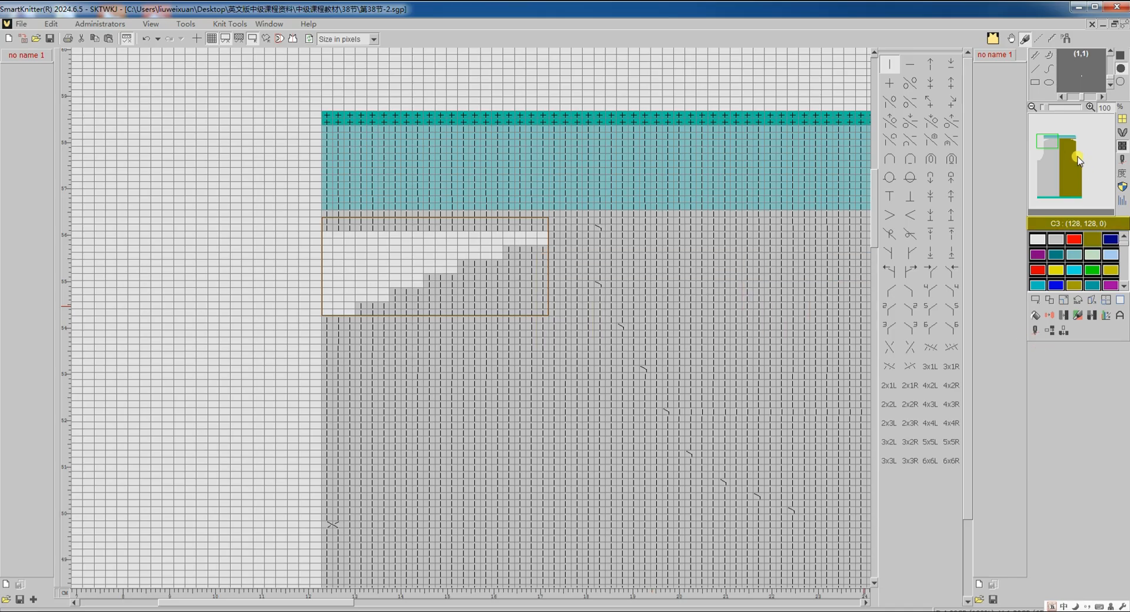
Copy the right shoulder's stepped area, 20 stitches by 13 rows, one row downward and clear the selection
left_click(1077, 147)
left_click(1049, 313)
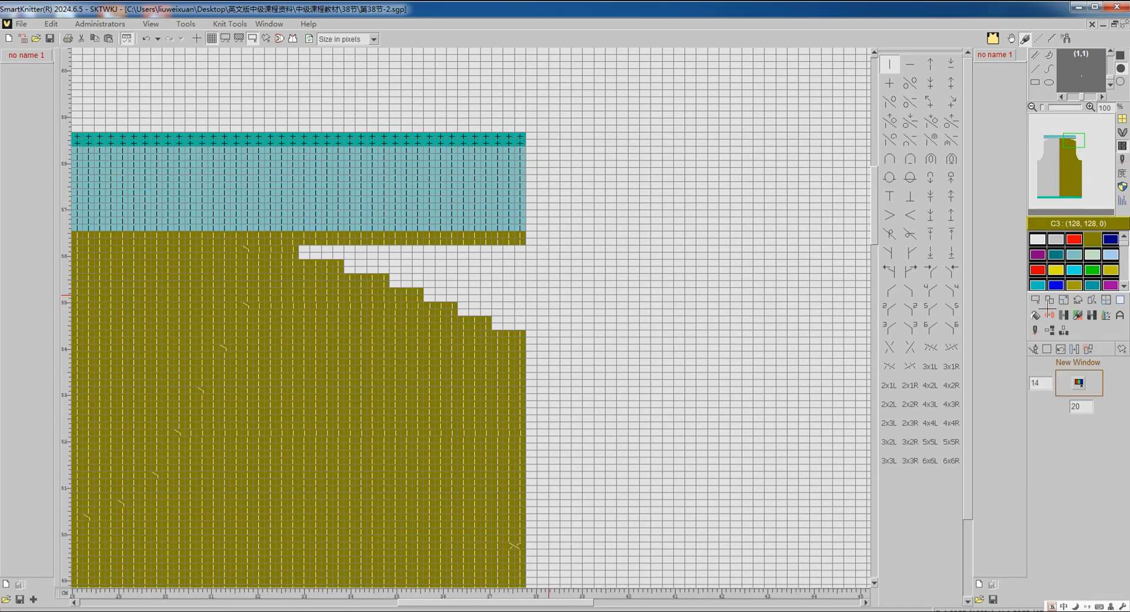
left_click_drag(521, 243, 307, 328)
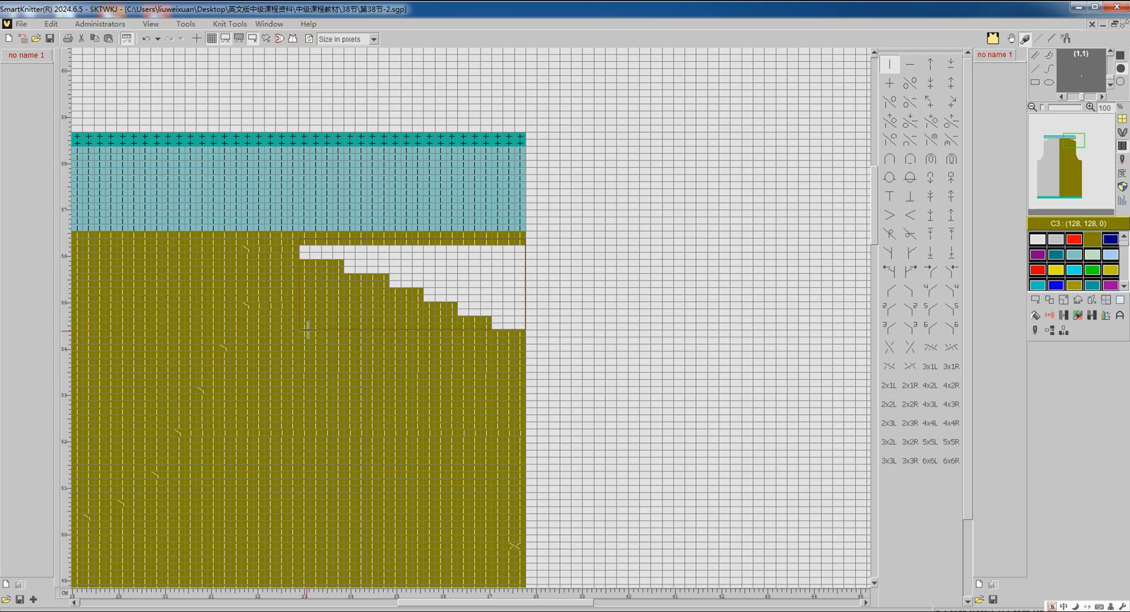
left_click(1050, 300)
left_click(412, 297)
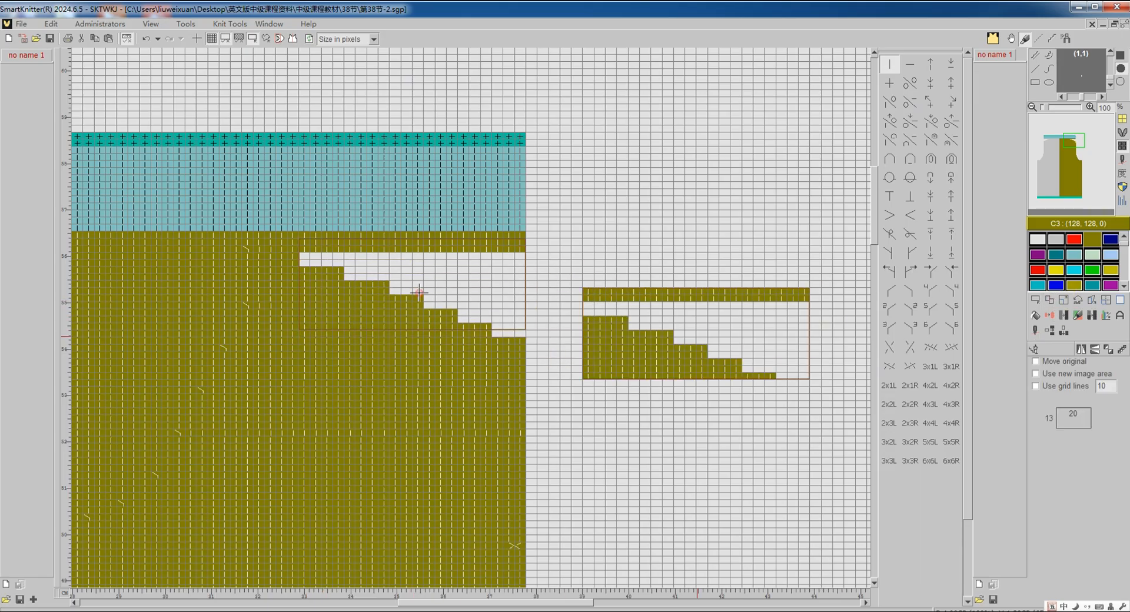
left_click(1036, 315)
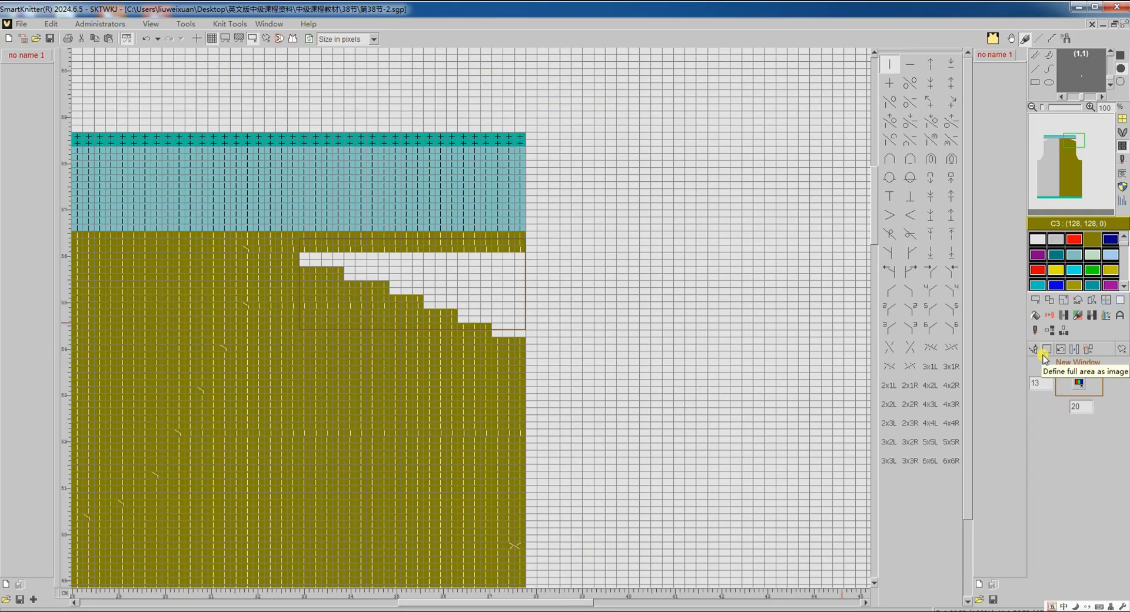
left_click(1044, 350)
Translate the pattern with the shifted shoulder steps into a new machine program, keeping the setup options
left_click(1034, 330)
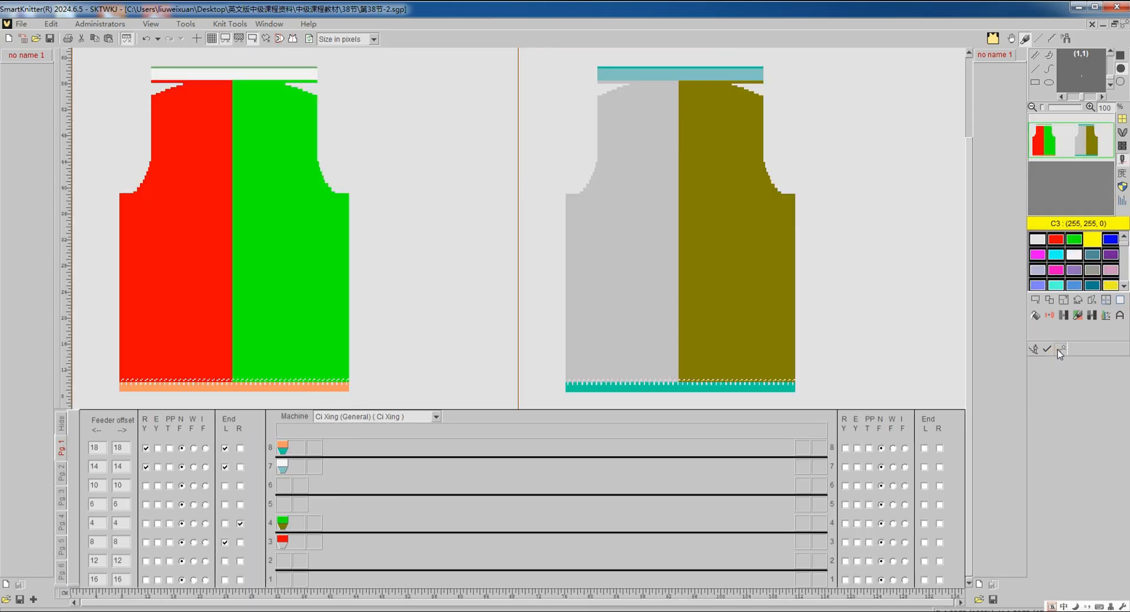
left_click(1058, 349)
left_click(510, 539)
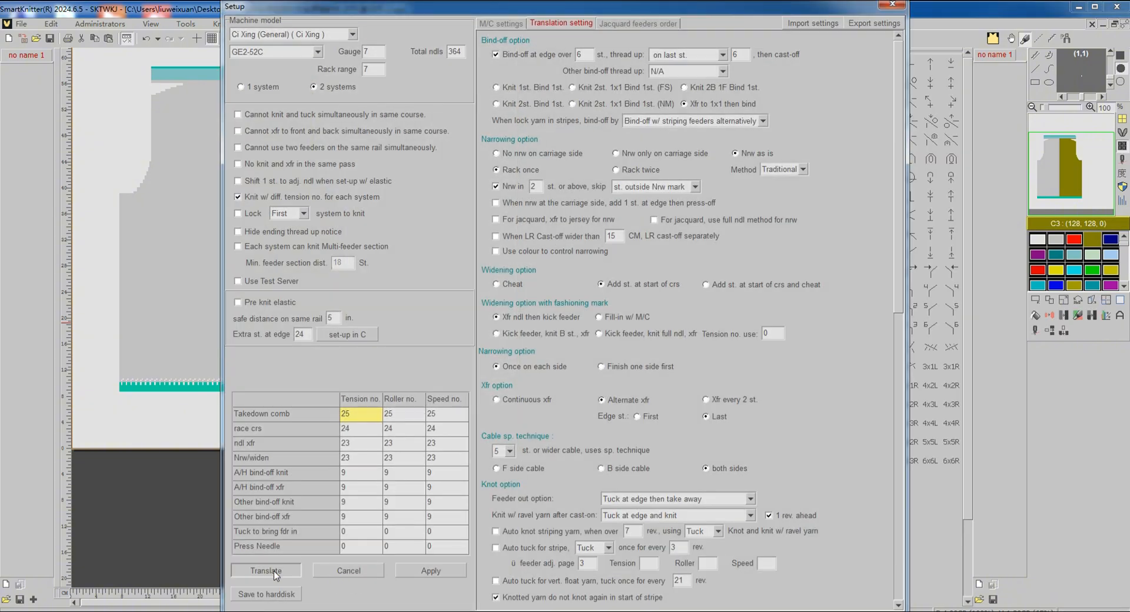
left_click(266, 570)
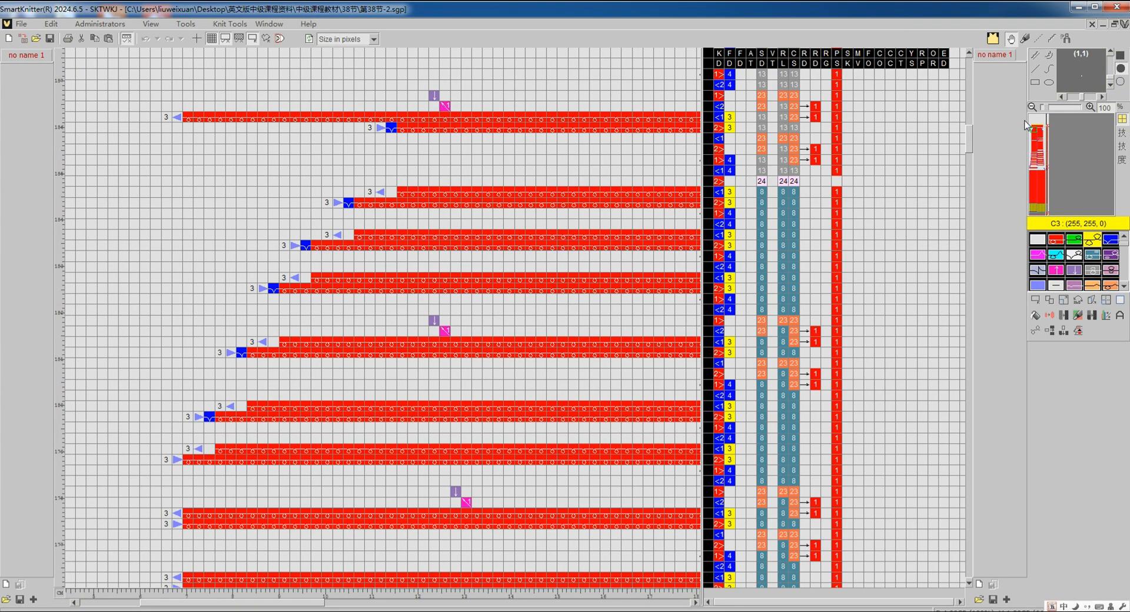
Check the shoulder steps and transition rows on both sides of the retranslated 第38节-2.sgp program
scroll(545, 337, "up", 2)
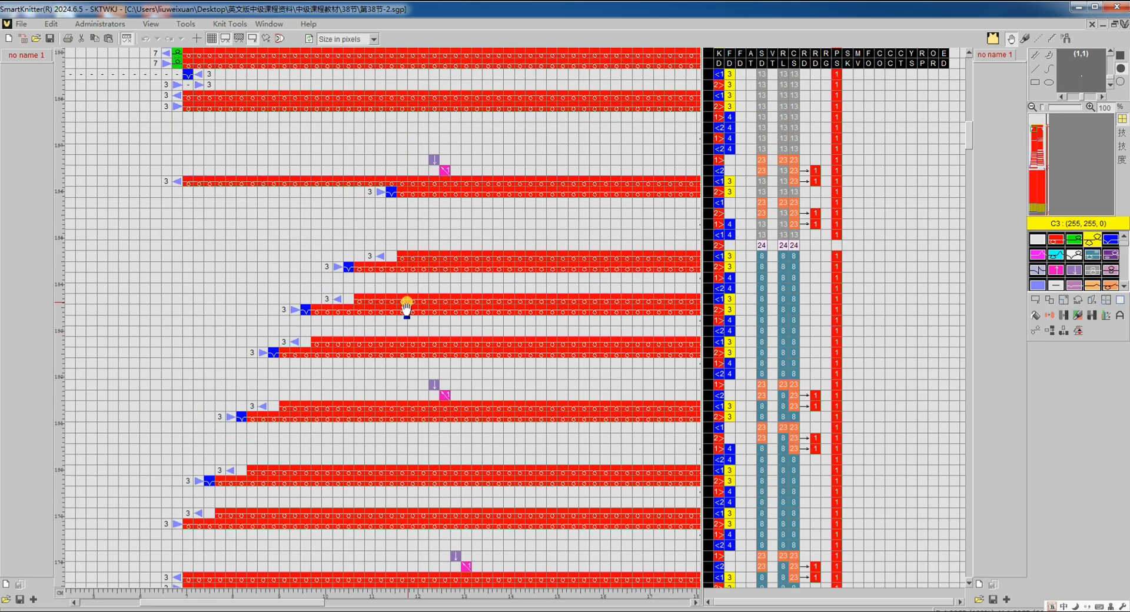
scroll(441, 213, "up", 2)
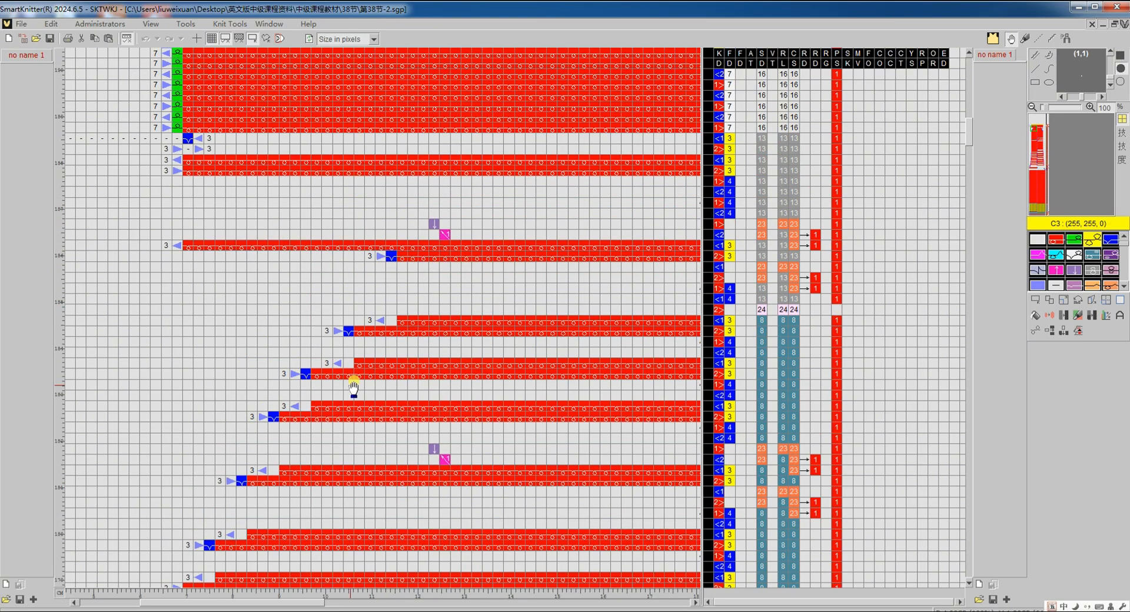
left_click(1041, 129)
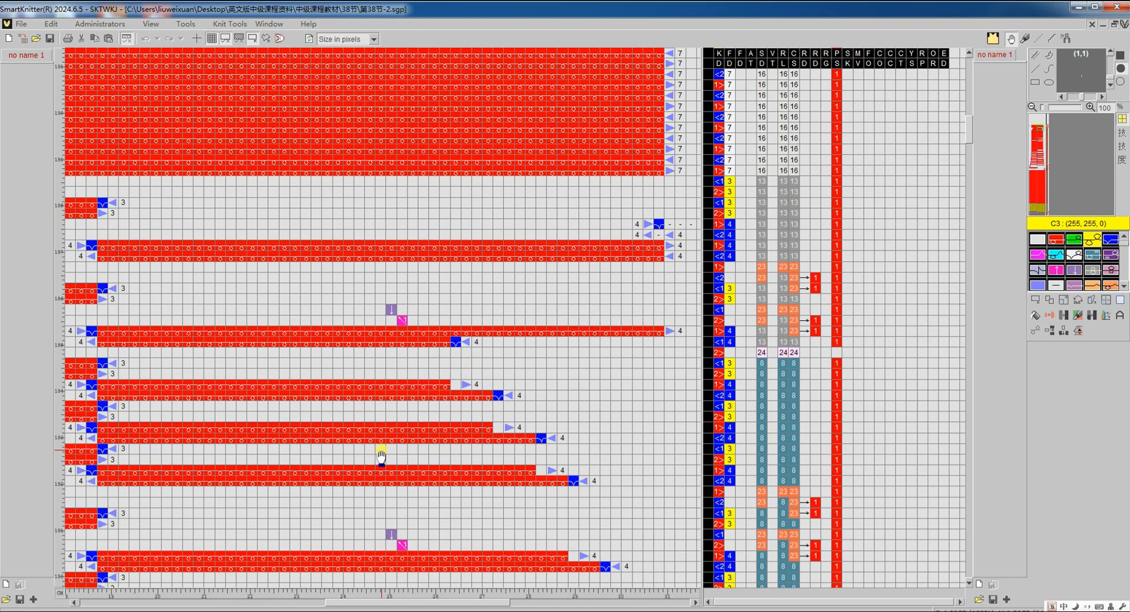
scroll(389, 450, "down", 2)
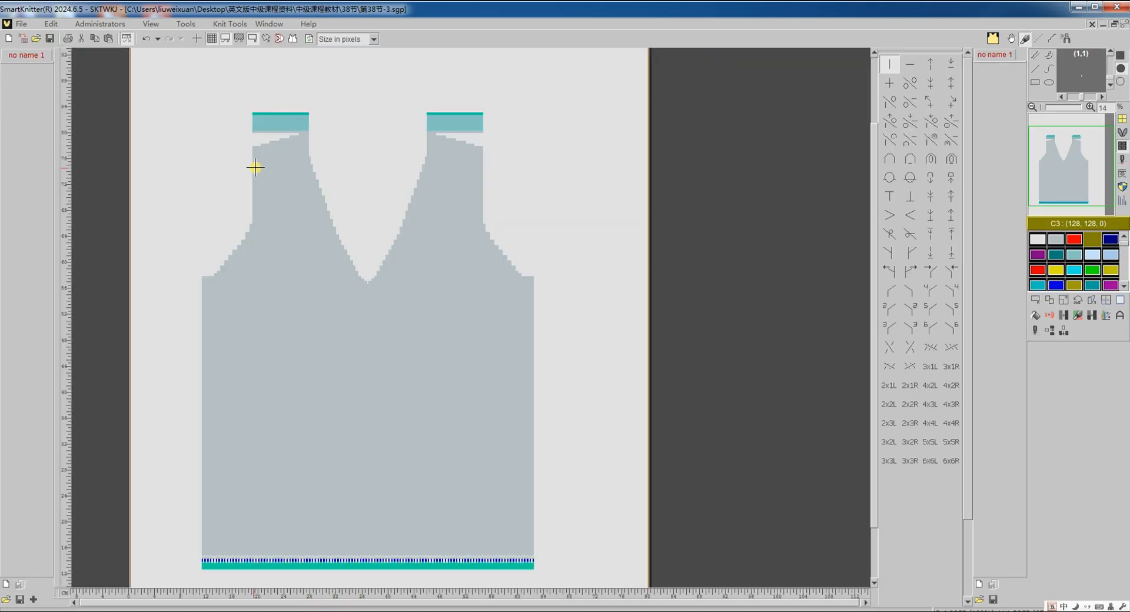
Inspect both shoulders' stepped areas in the V-neck pattern 第38节-3.sgp and translate it into a machine program
scroll(253, 169, "up", 5)
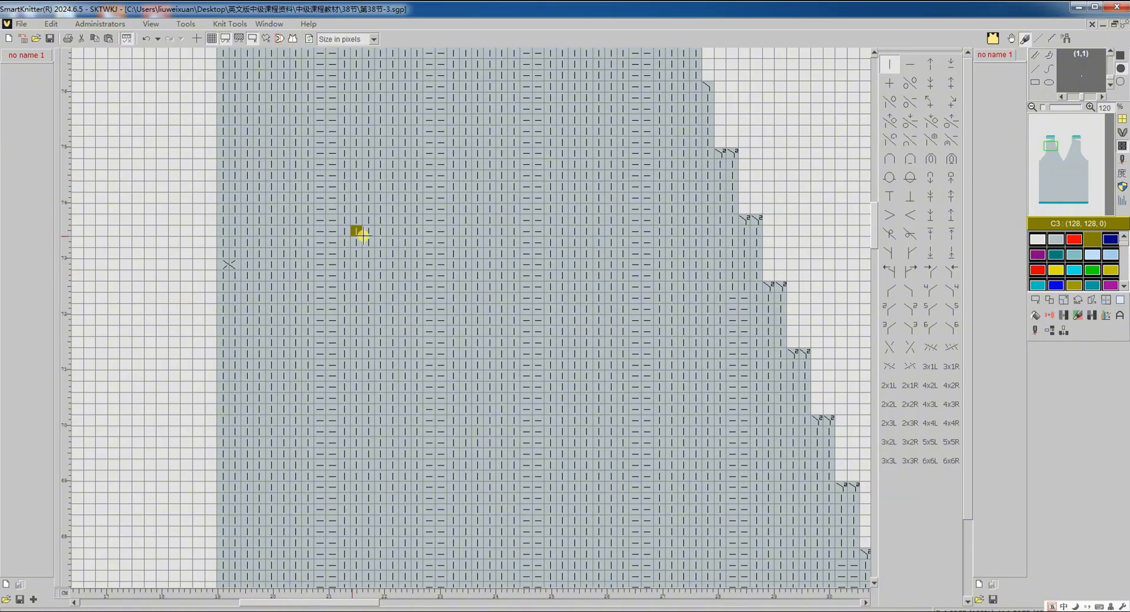
scroll(390, 244, "up", 3)
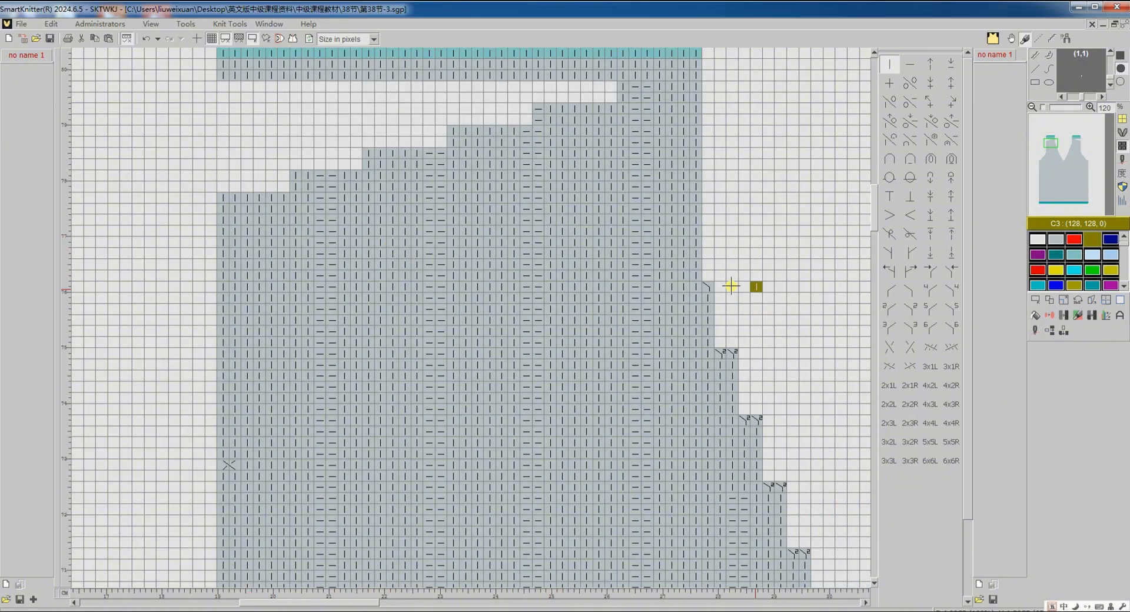
left_click(1075, 147)
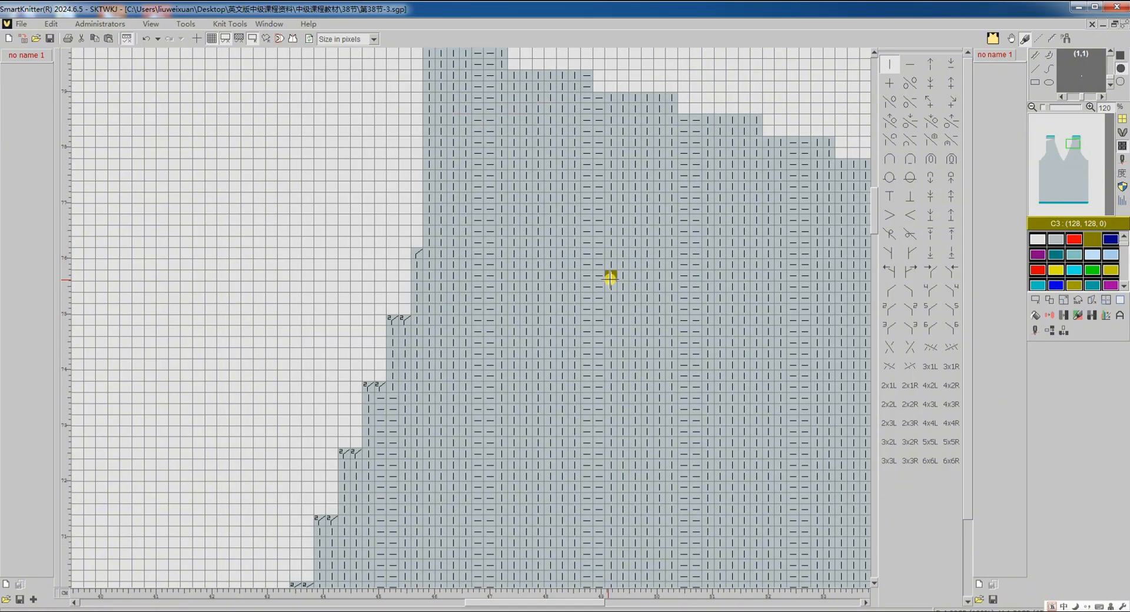
scroll(610, 279, "down", 2)
scroll(610, 288, "down", 1)
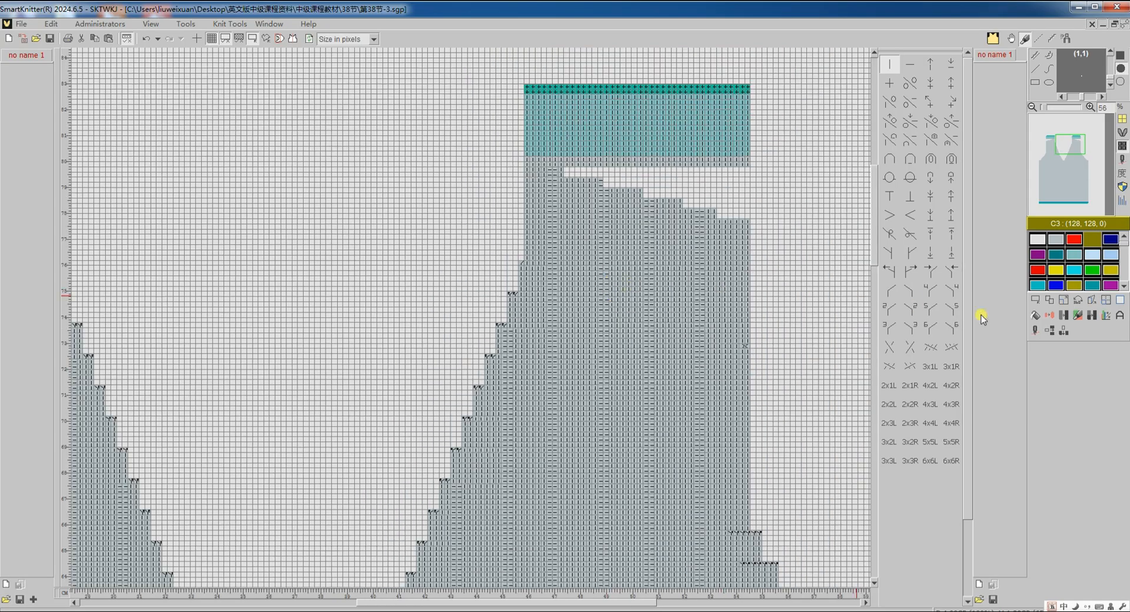
left_click(1034, 337)
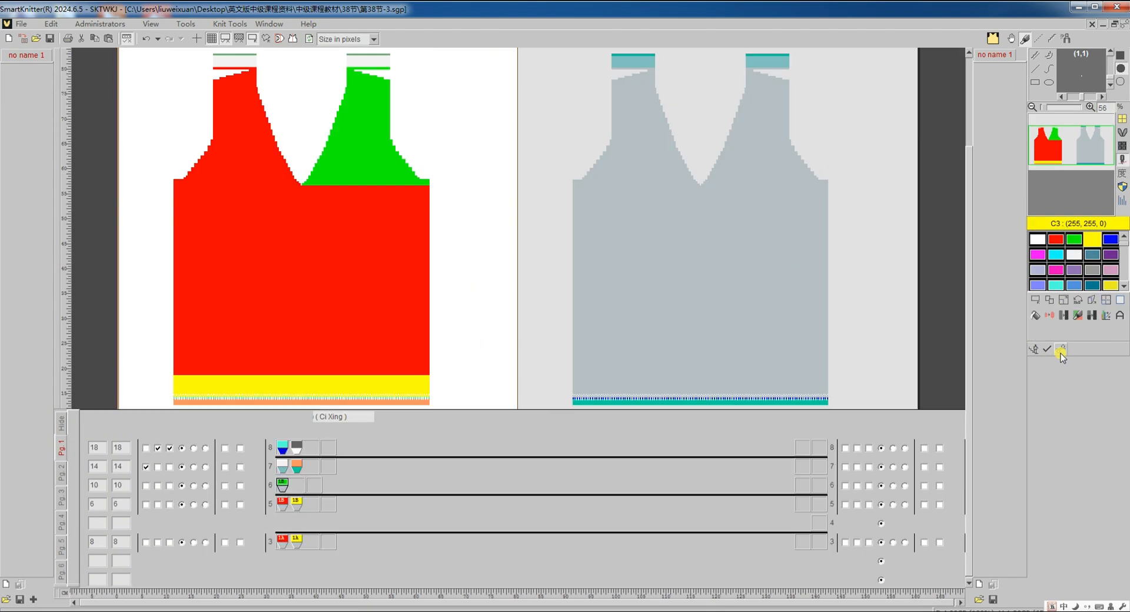
left_click(1061, 355)
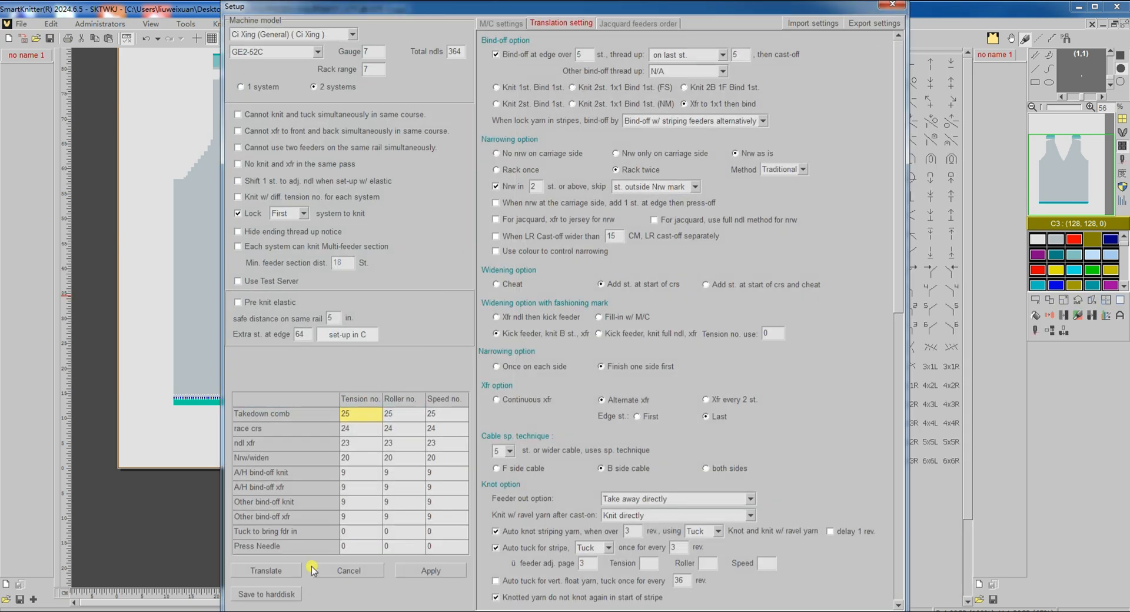
left_click(280, 570)
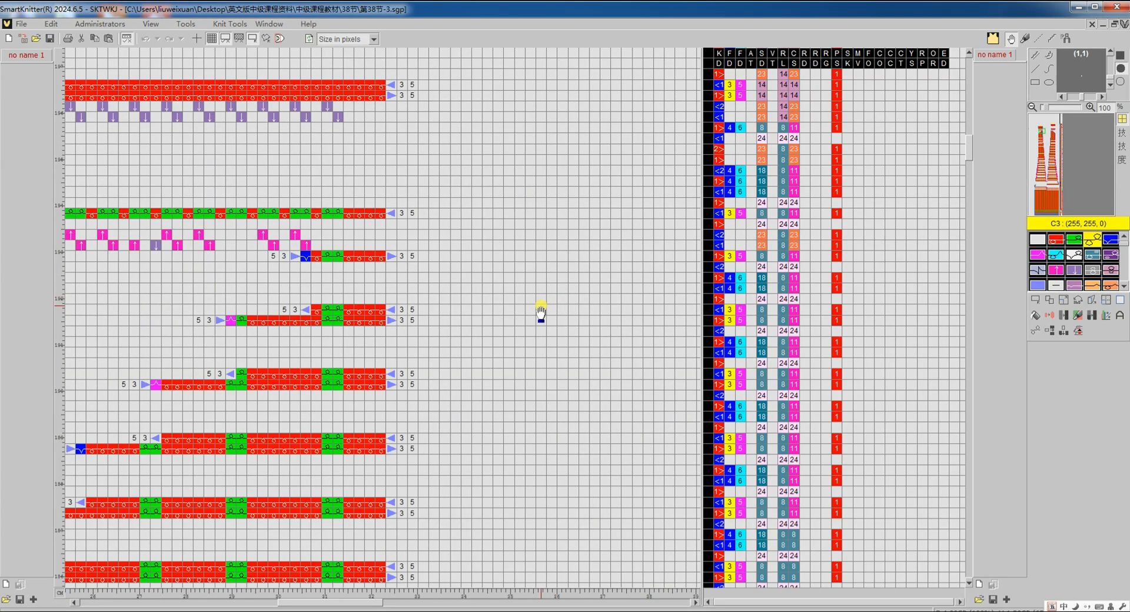
Check the shoulder steps and transition rows on both shoulders of the translated 第38节-3.sgp program
scroll(520, 315, "left", 3)
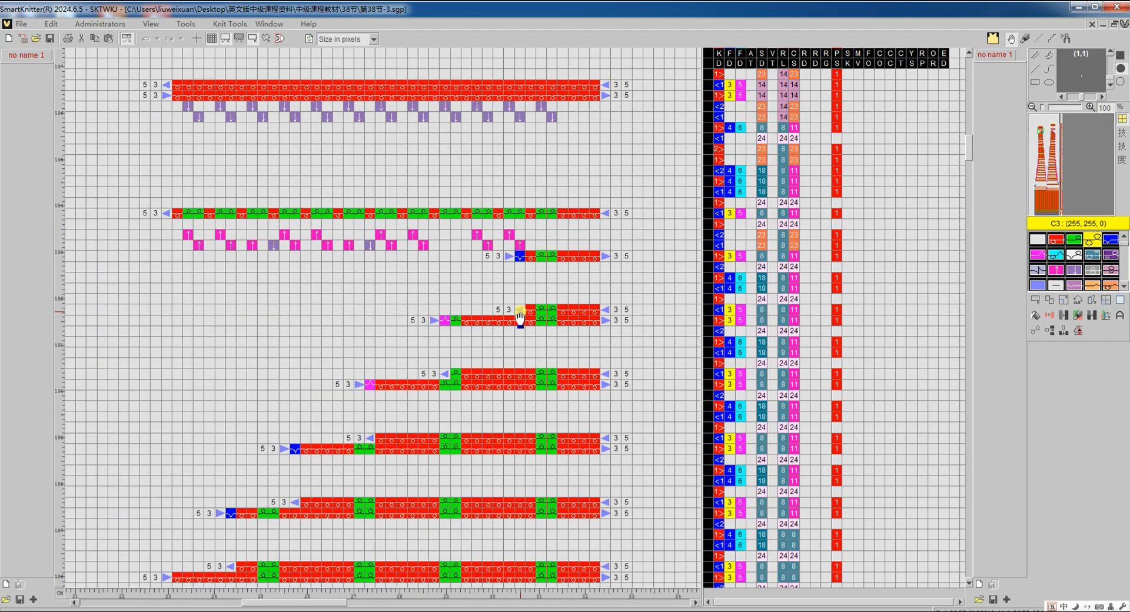
scroll(521, 314, "up", 1)
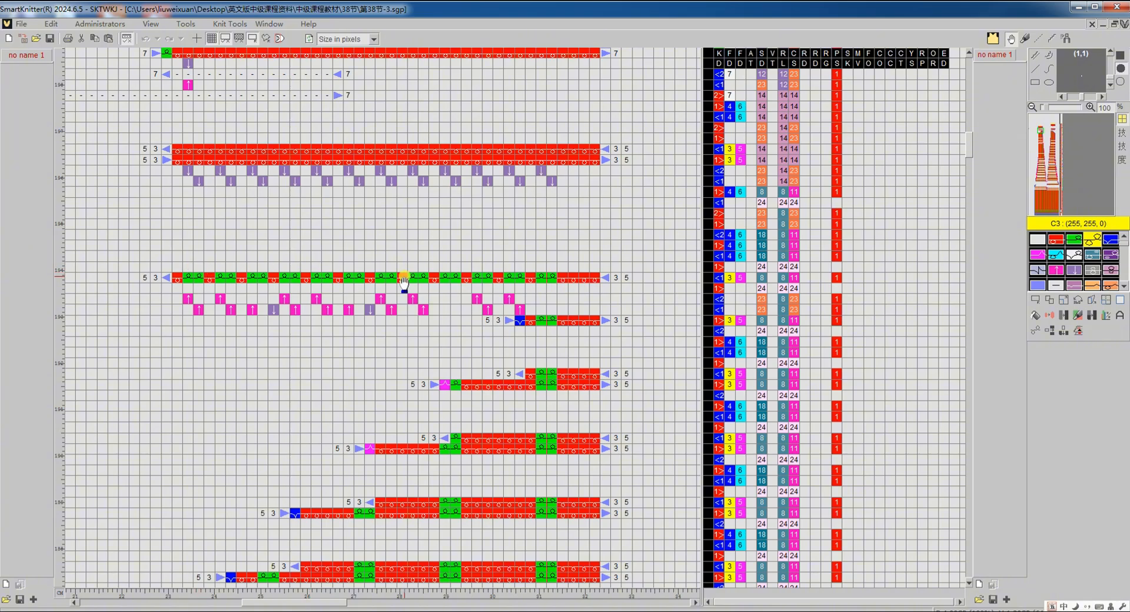
left_click(1054, 136)
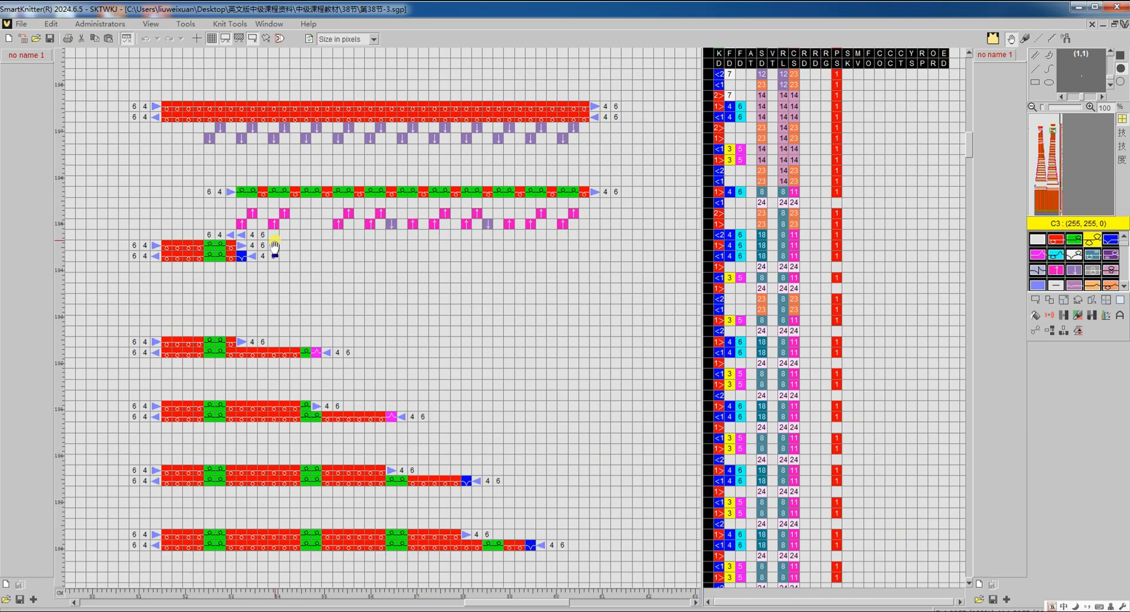
In the 第38节-3.sgp pattern, select the left shoulder's stepped area, 33 stitches by 11 rows, and move its stitches to the top
key("ctrl+Tab")
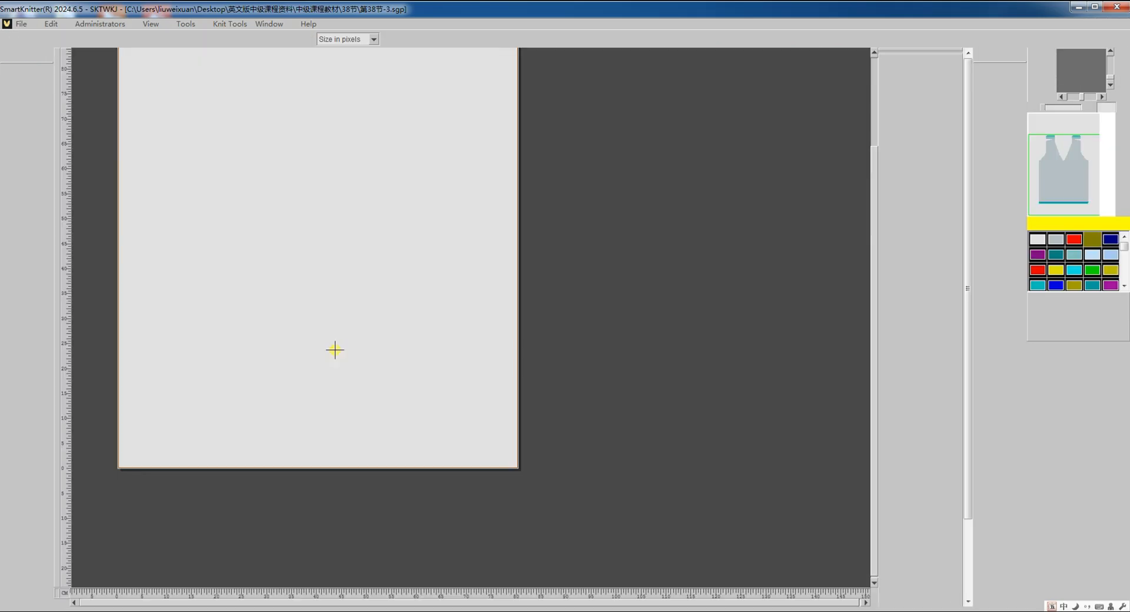
scroll(335, 356, "down", 2)
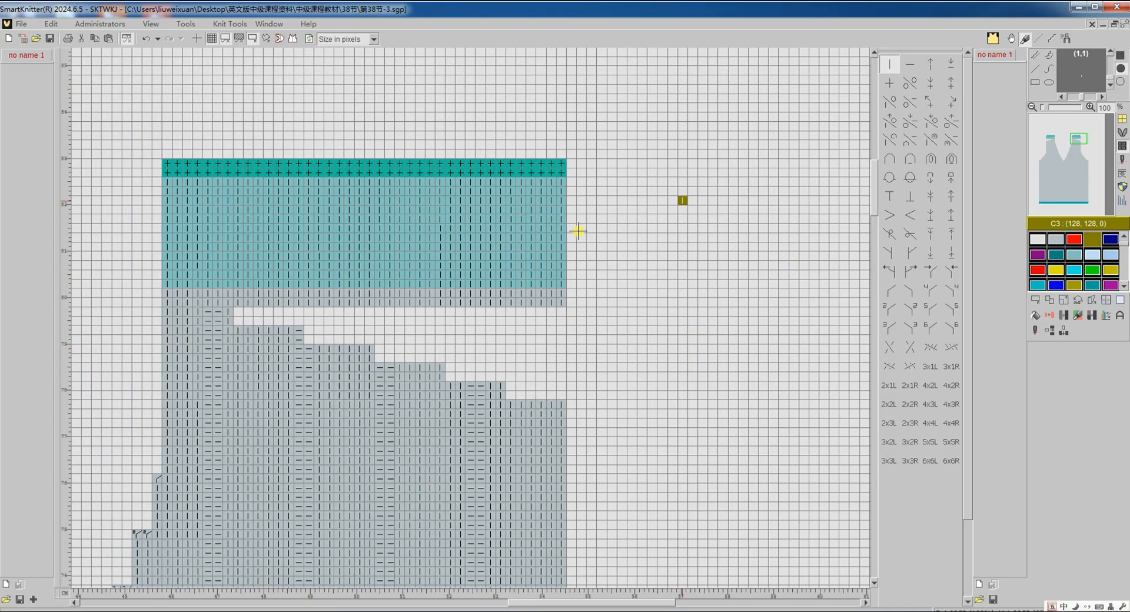
left_click(1046, 146)
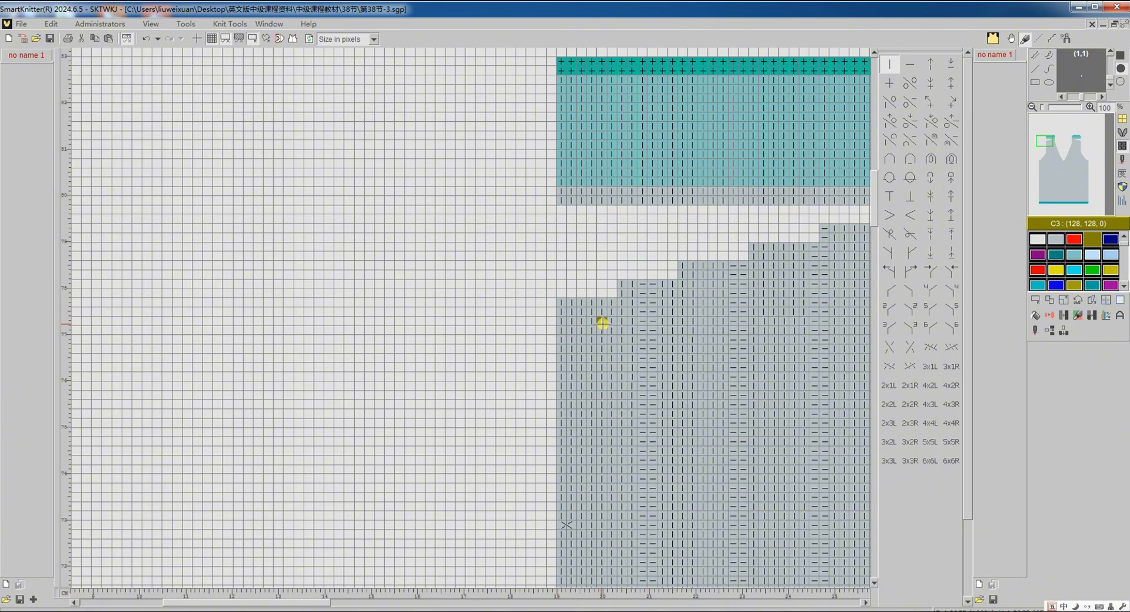
scroll(630, 323, "right", 2)
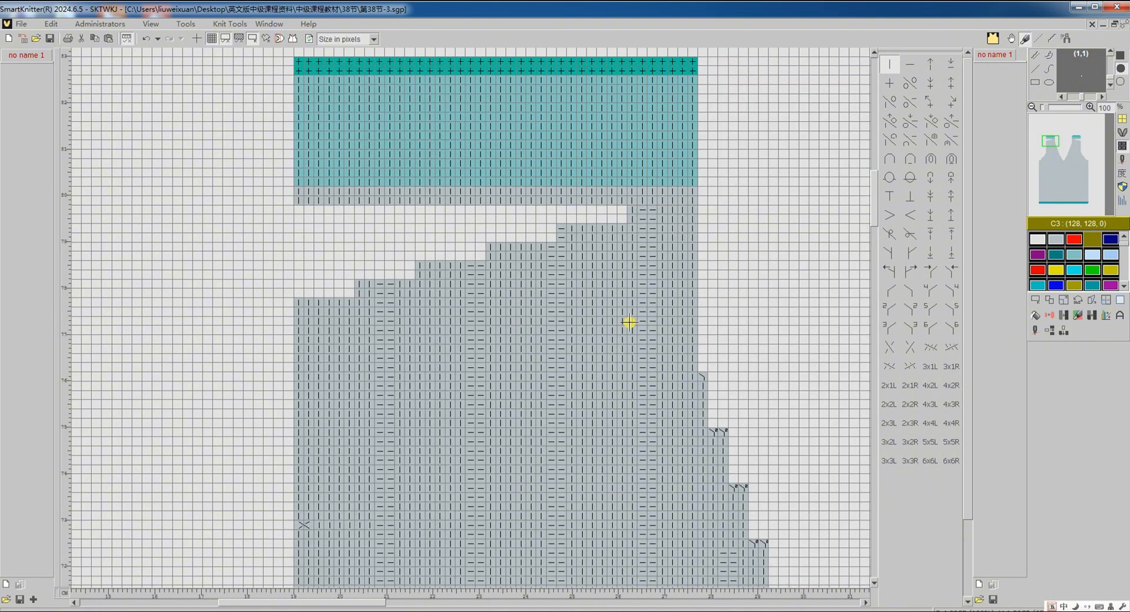
left_click(1034, 302)
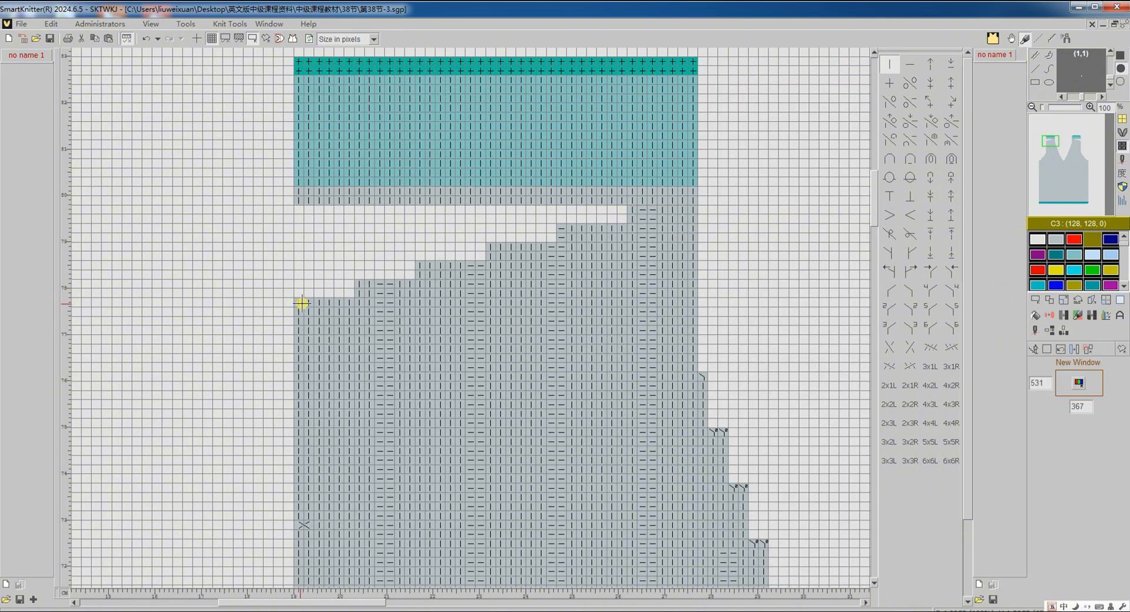
left_click_drag(300, 303, 621, 215)
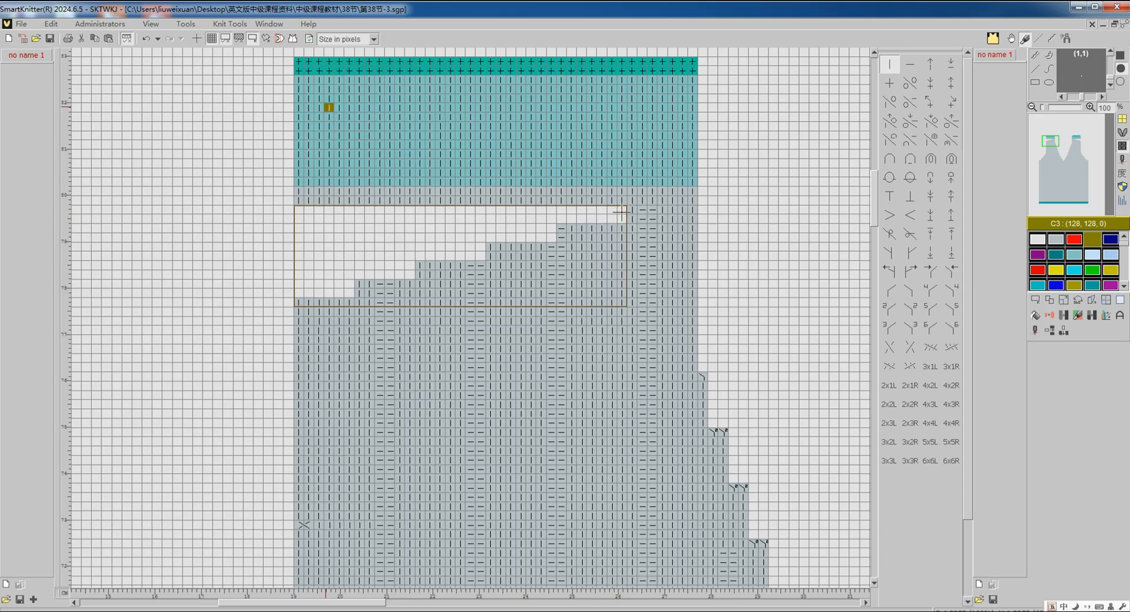
left_click(229, 23)
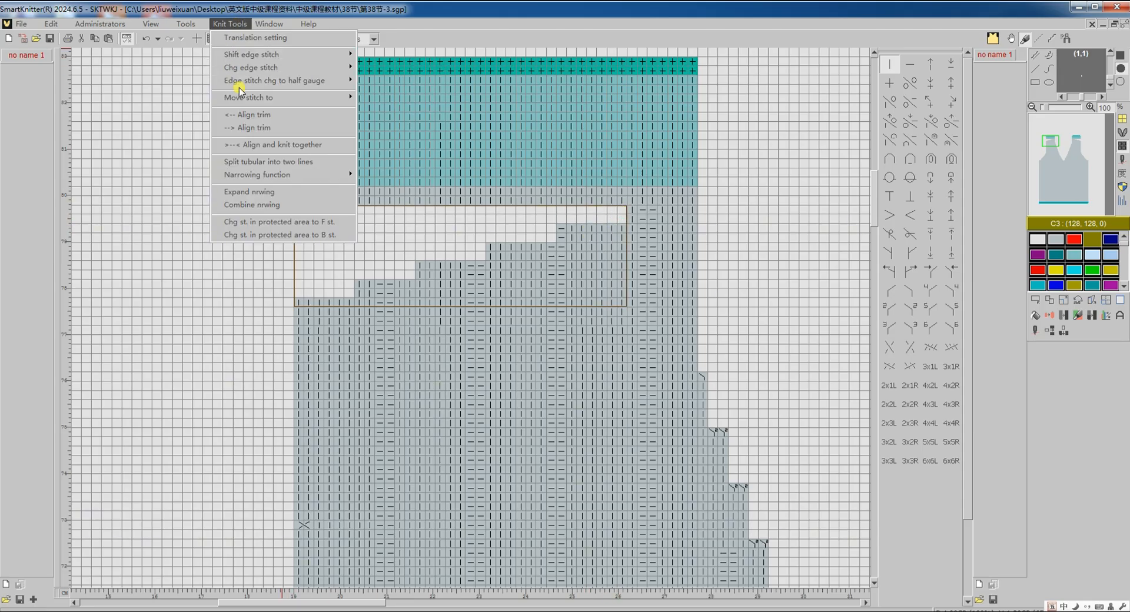
mouse_move(228, 98)
left_click(402, 124)
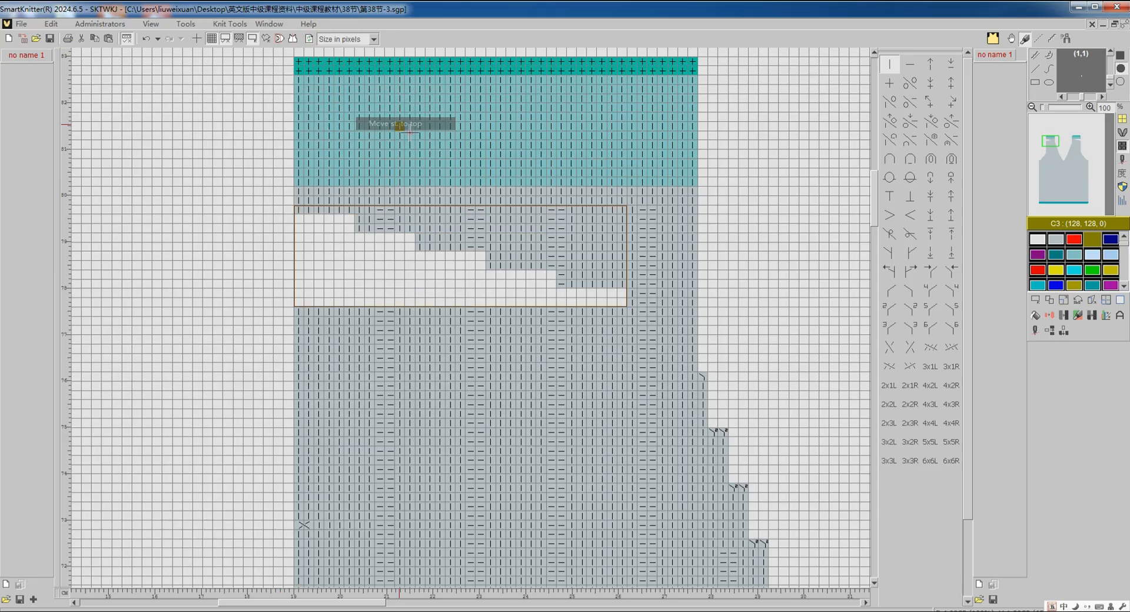
Shrink the left shoulder selection to 10 rows by excluding its top row, and move the enclosed stitches to the bottom
left_click(1038, 301)
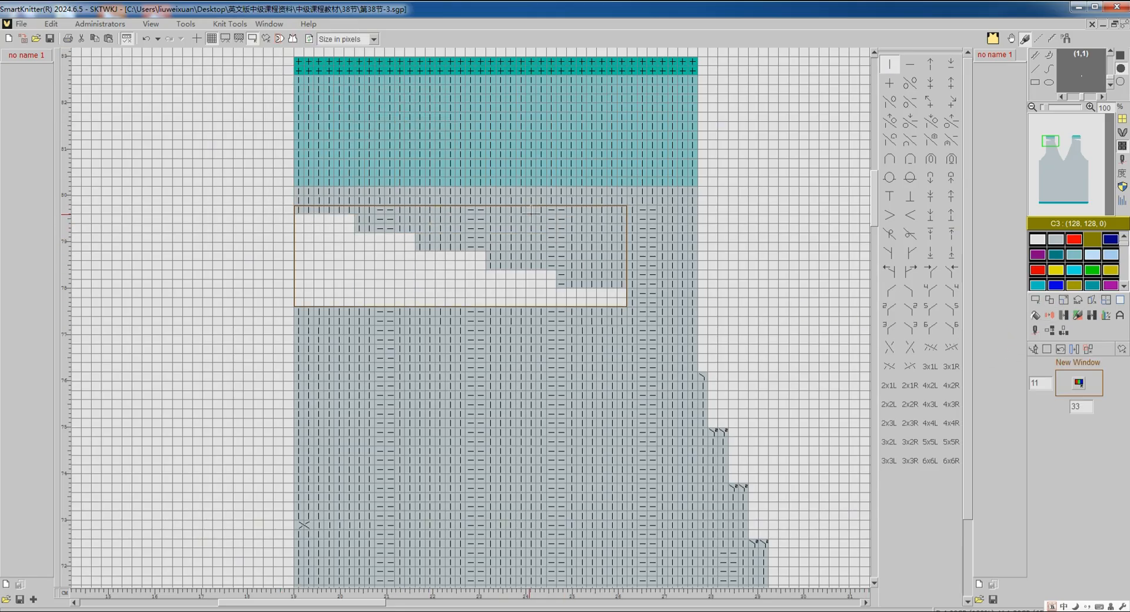
left_click_drag(530, 211, 530, 220)
left_click(236, 26)
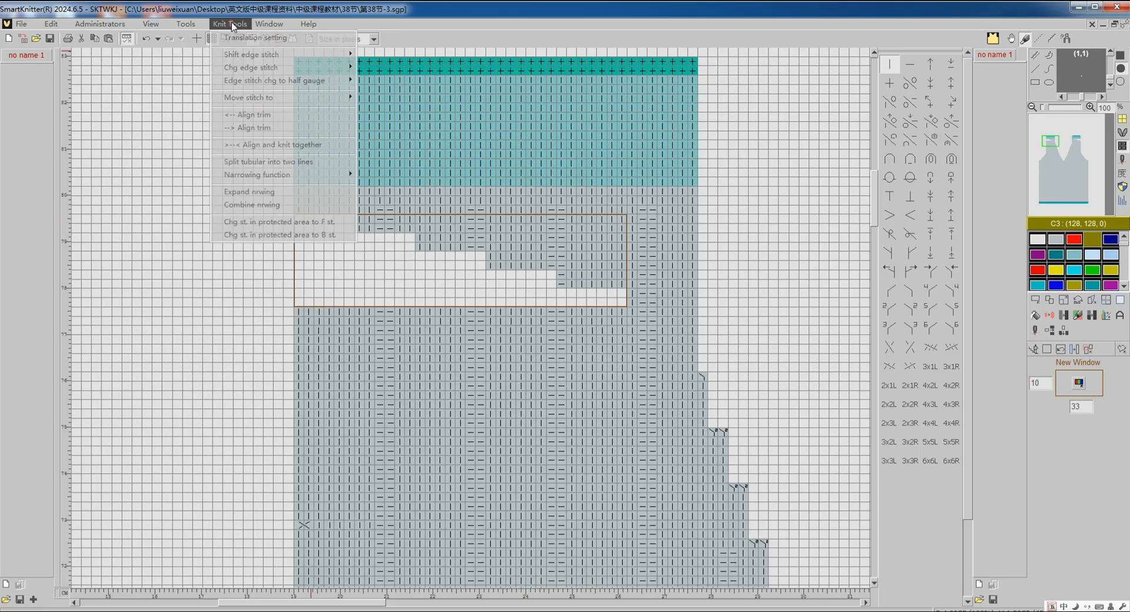
mouse_move(252, 98)
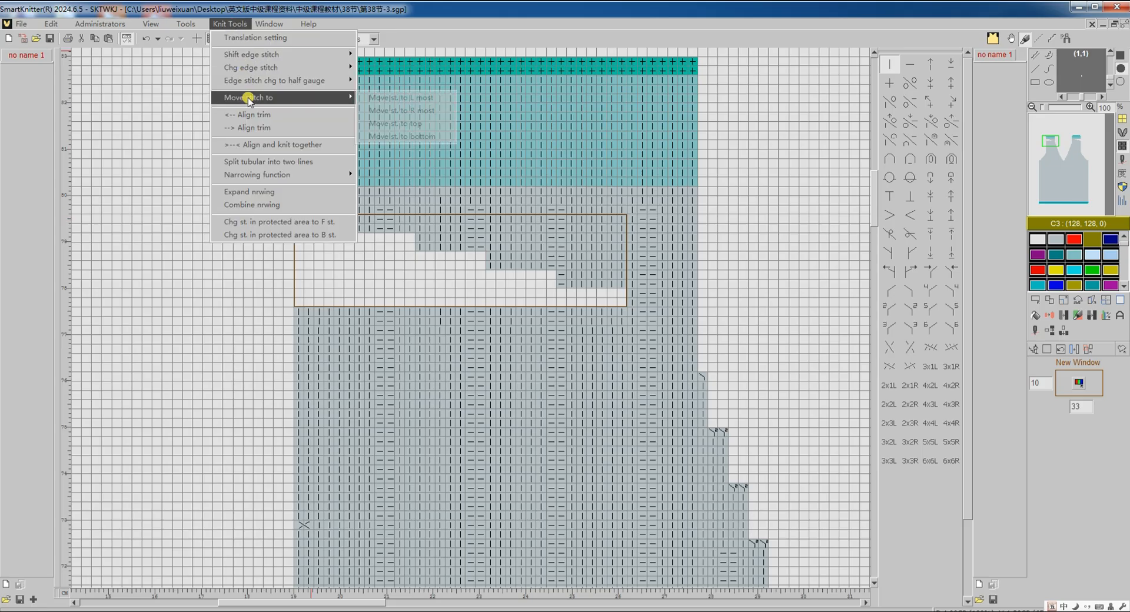
left_click(402, 136)
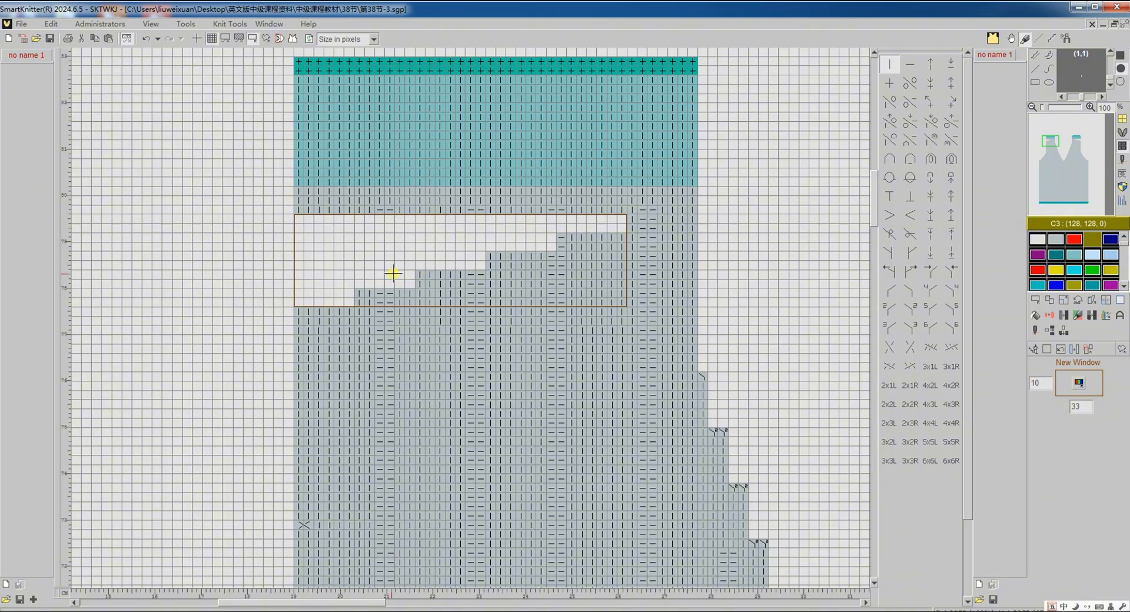
Select the right shoulder's stepped area, 33 stitches by 11 rows, and move its stitches to the top
left_click(1079, 145)
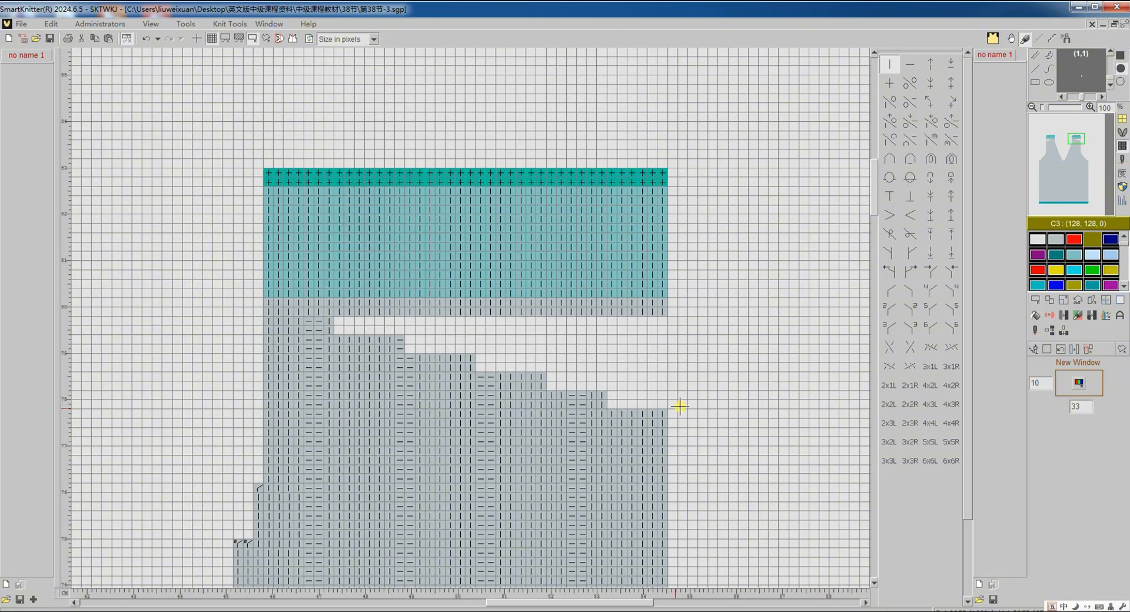
left_click_drag(662, 415, 340, 322)
left_click(230, 24)
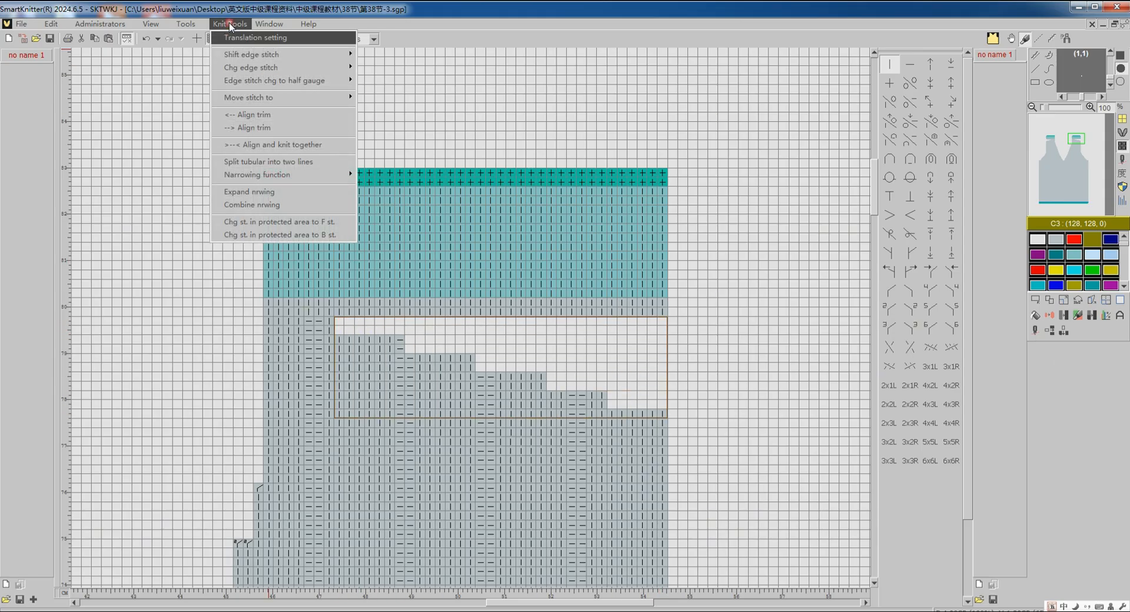
mouse_move(259, 98)
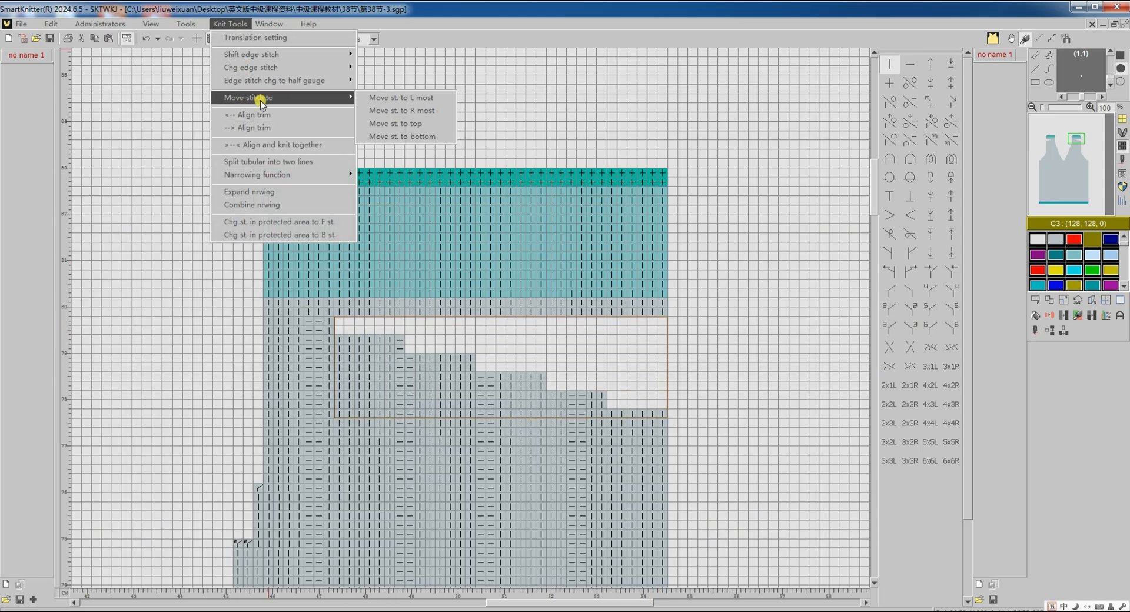
left_click(416, 125)
Exclude the top row from the right shoulder selection, leaving 10 rows, move the enclosed stitches to the bottom, and clear the selection
left_click(1040, 316)
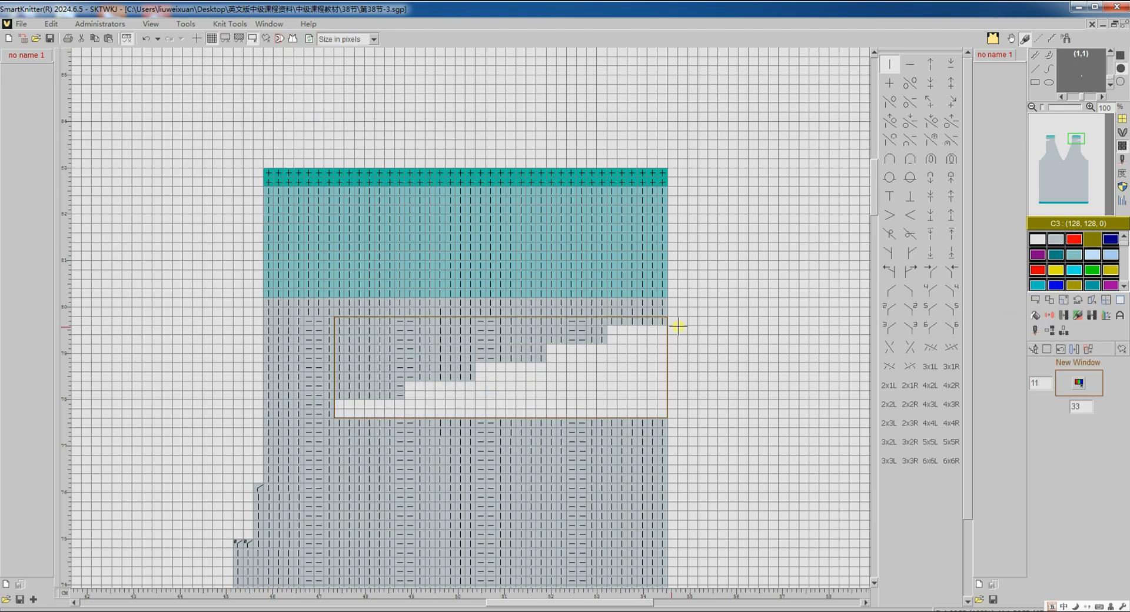
left_click_drag(646, 321, 646, 327)
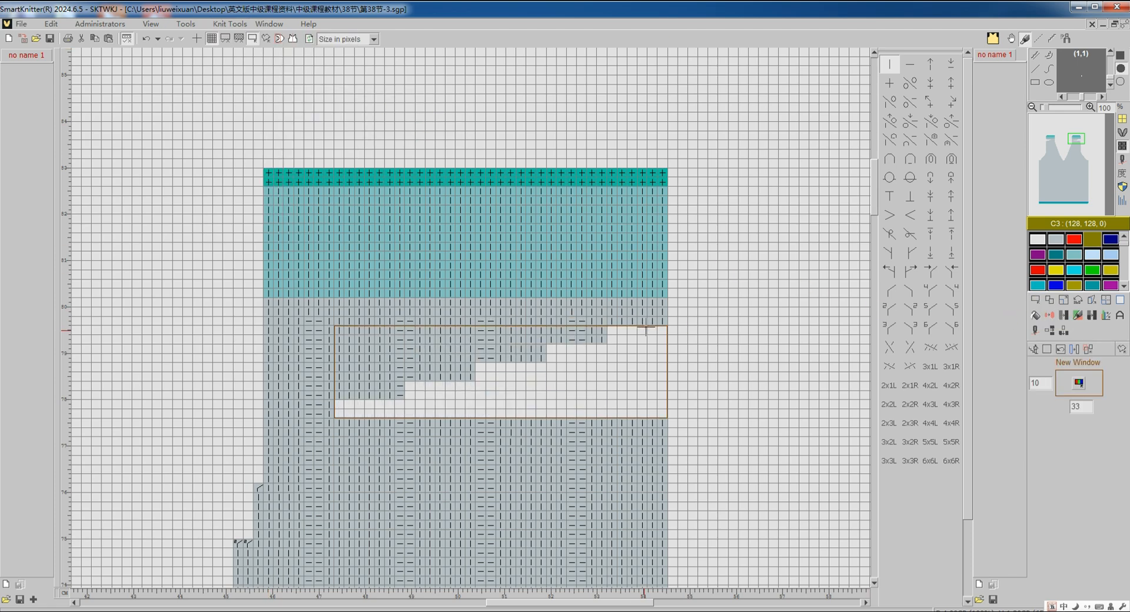
left_click(238, 25)
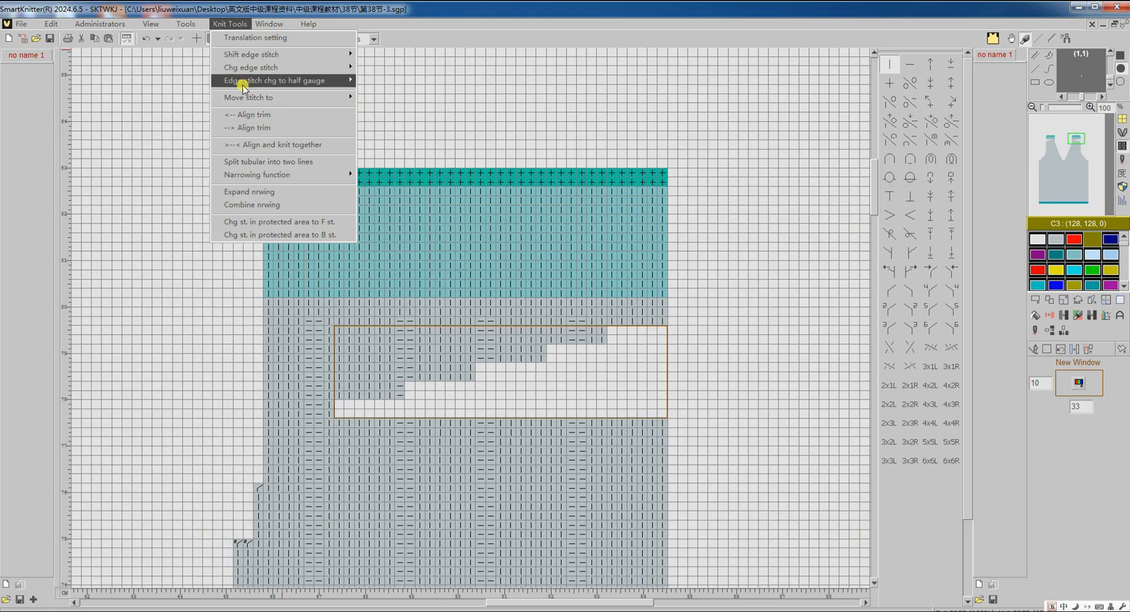
mouse_move(245, 97)
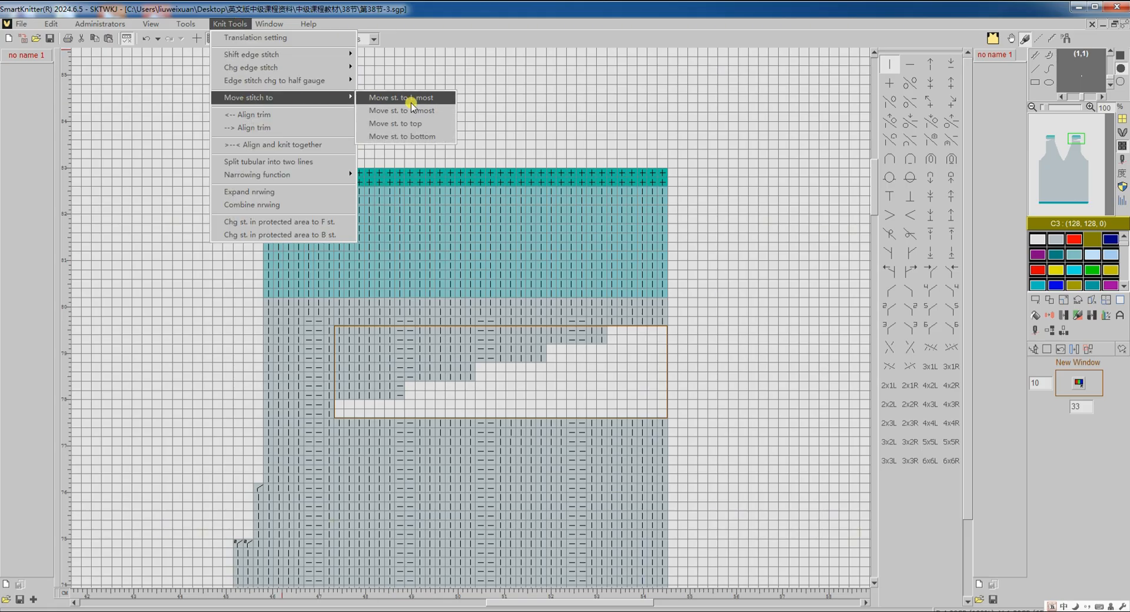
left_click(413, 139)
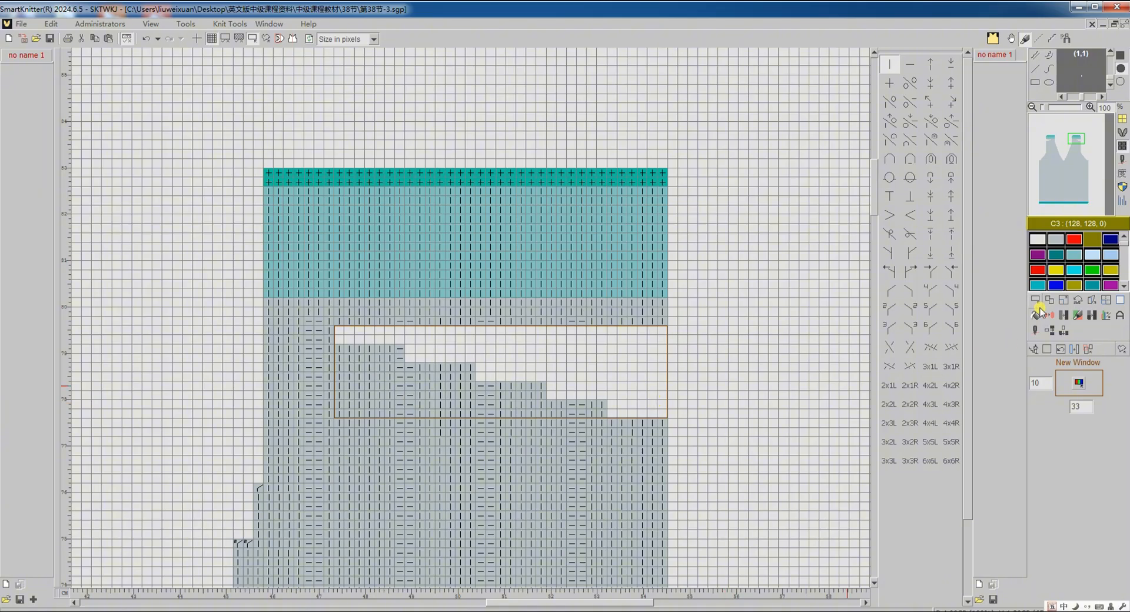
left_click(1045, 349)
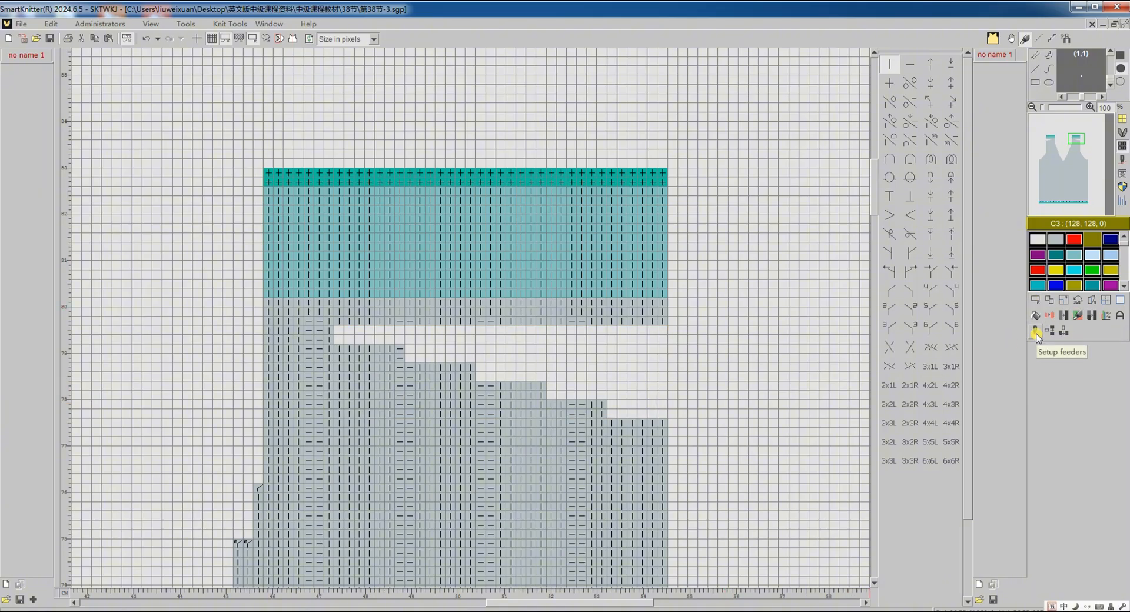
Translate the modified V-neck pattern with the existing setup options and check the transition rows on both shoulders of the new machine program
left_click(1035, 333)
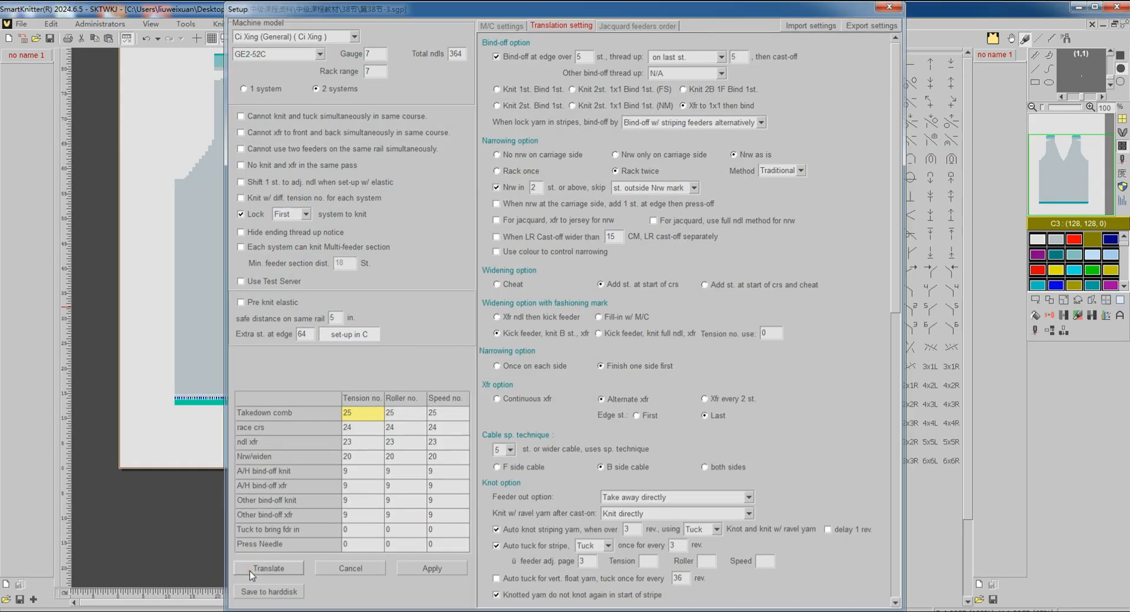
left_click(249, 568)
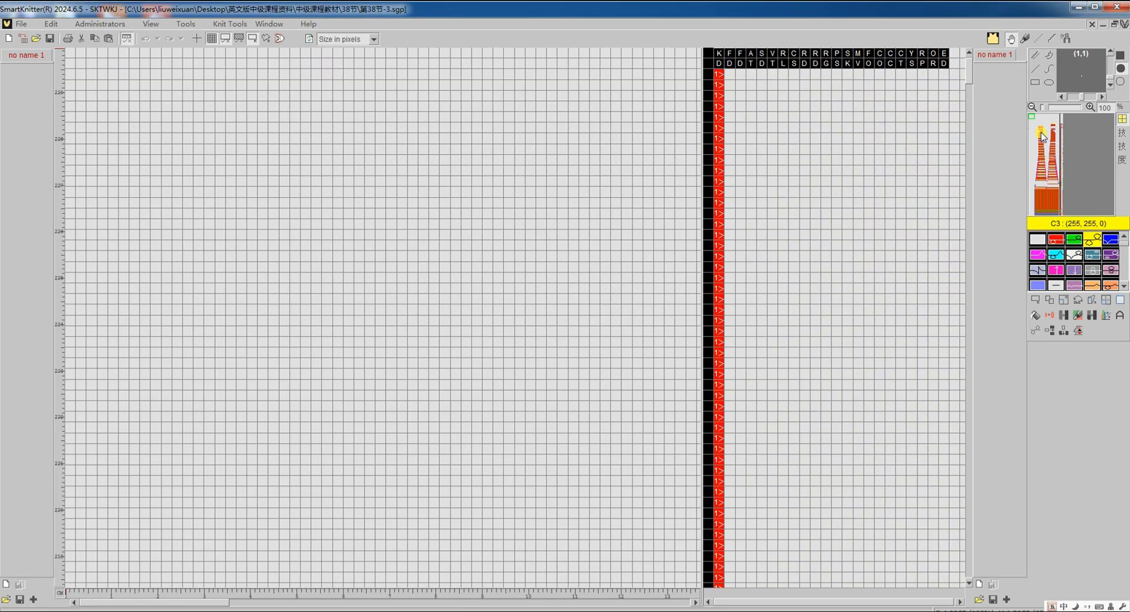
left_click(1042, 136)
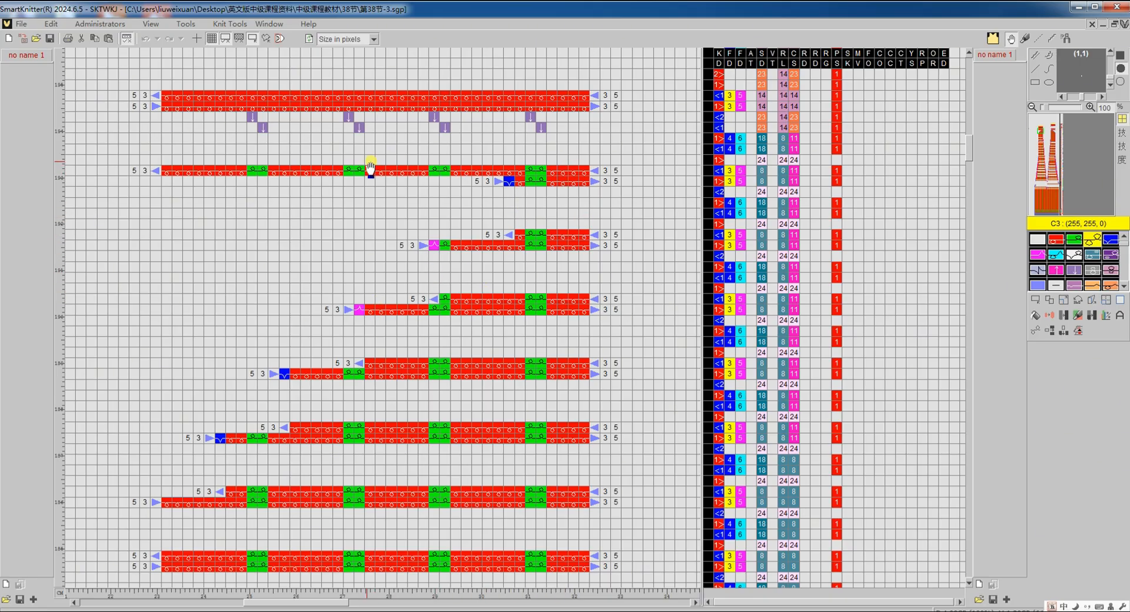
scroll(389, 124, "up", 2)
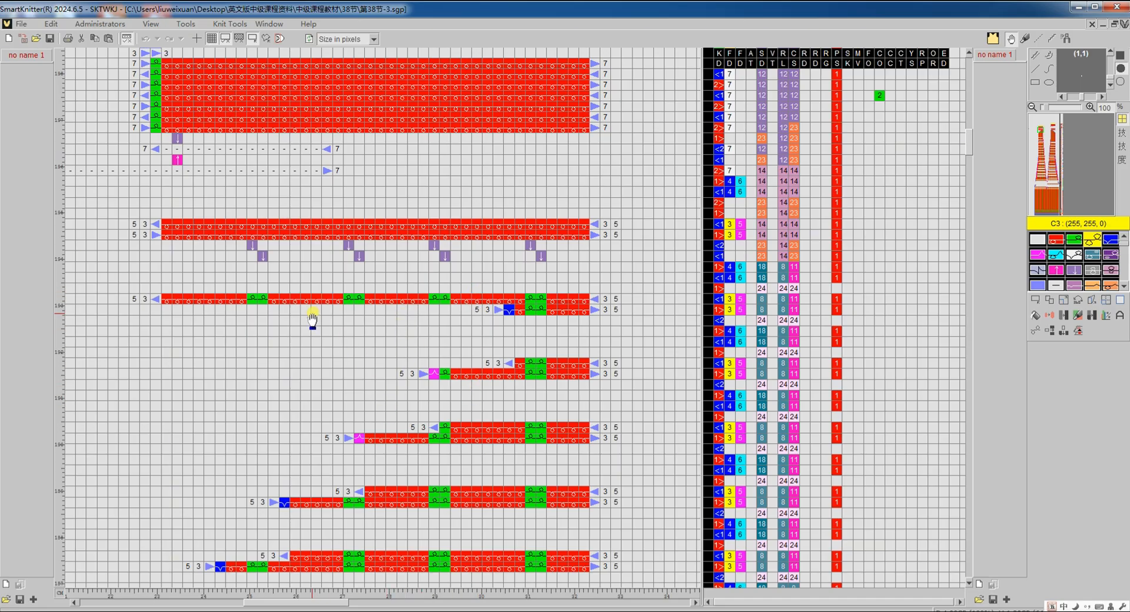
left_click_drag(1053, 134, 1045, 125)
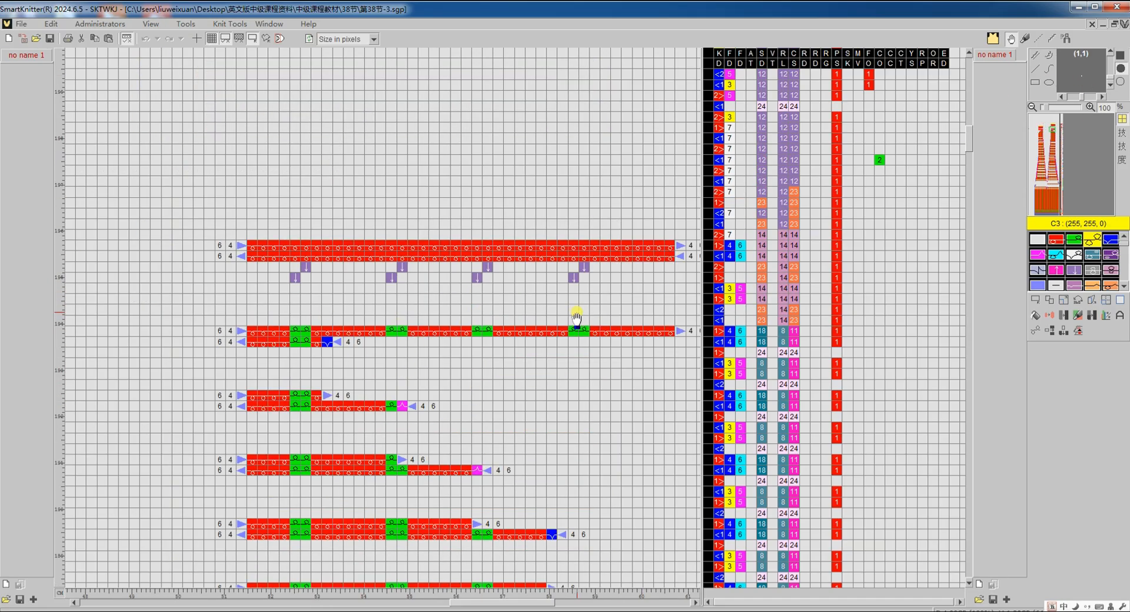
scroll(575, 319, "down", 2)
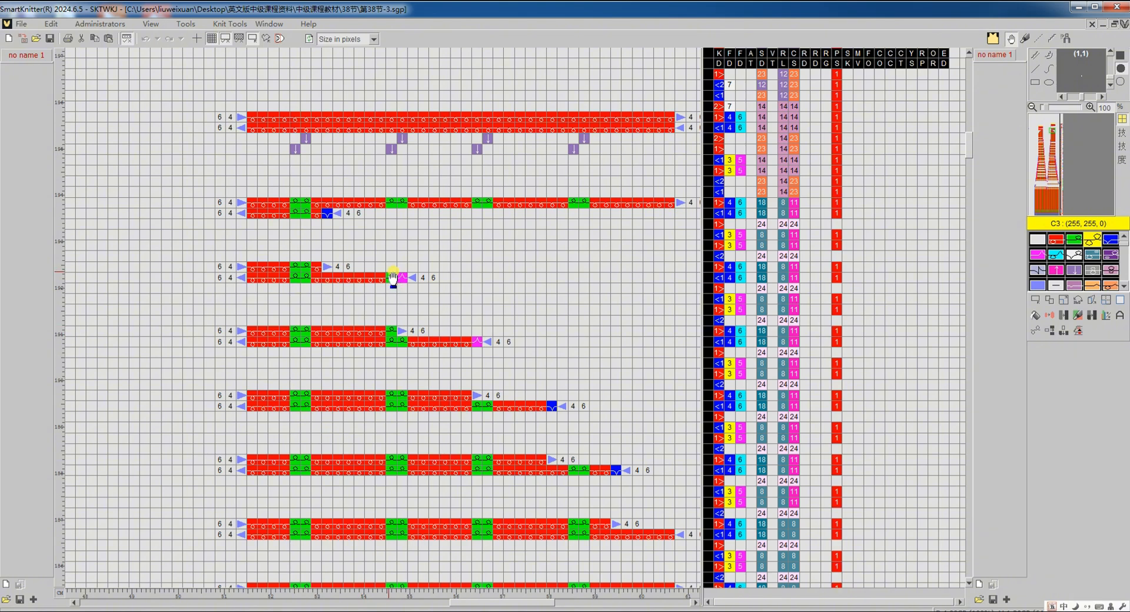